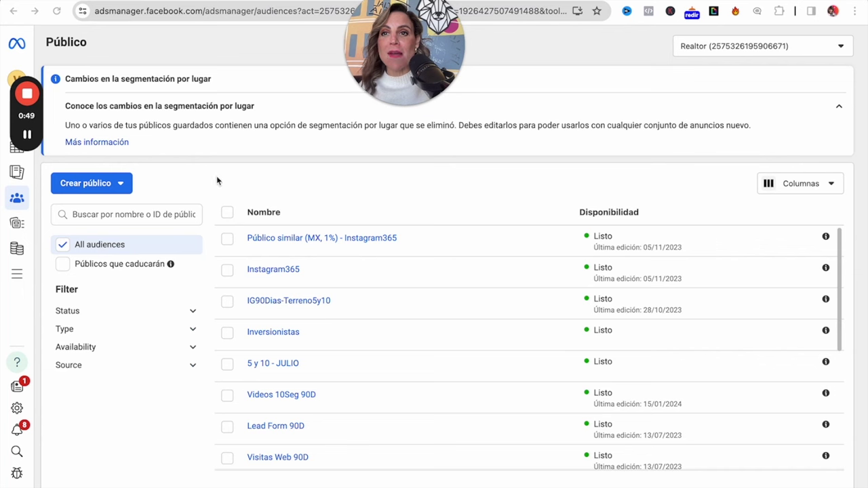
# Choose Público personalizado from the Crear público menu to bring up the audience source list.
pyautogui.click(120, 185)
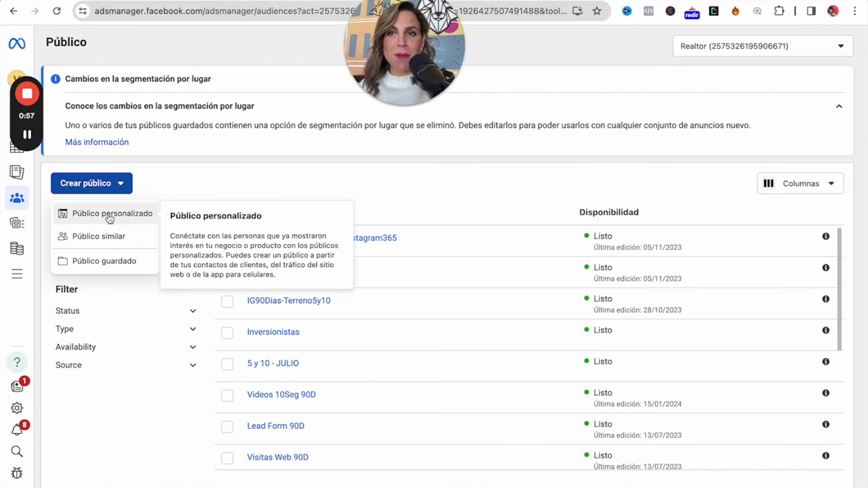
pyautogui.click(108, 214)
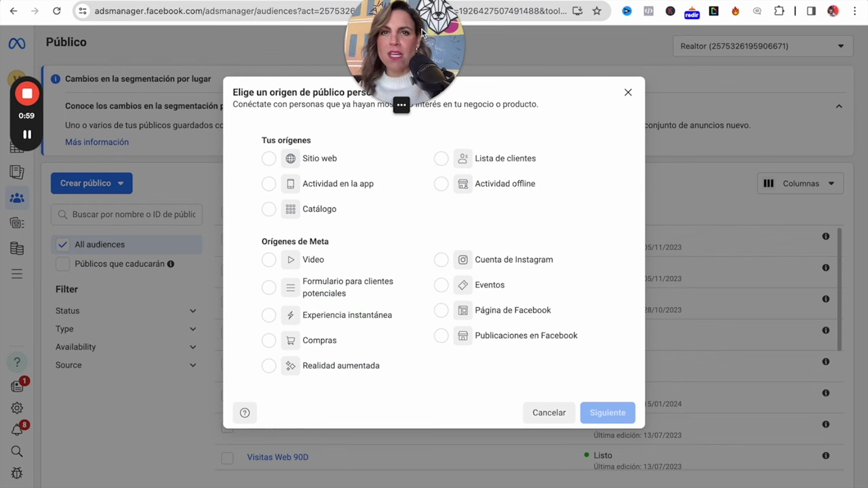
pyautogui.moveTo(415, 40); pyautogui.dragTo(149, 37)
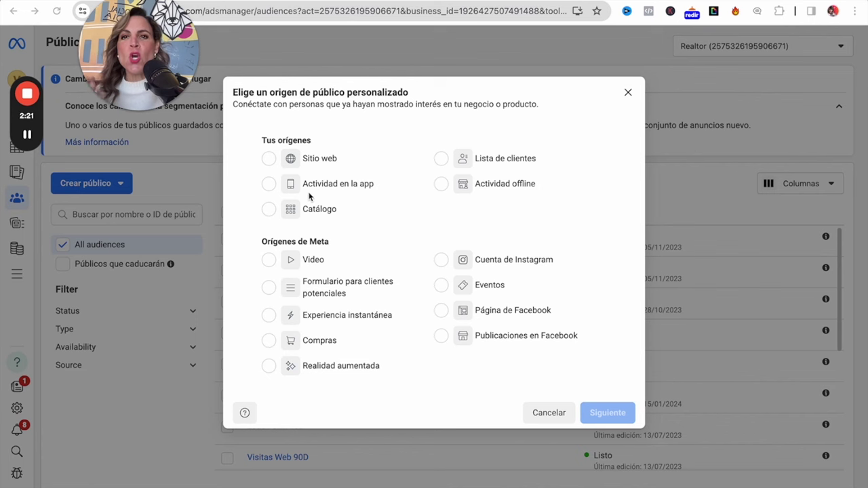
# Choose Sitio web as the audience source and continue to its settings.
pyautogui.click(269, 160)
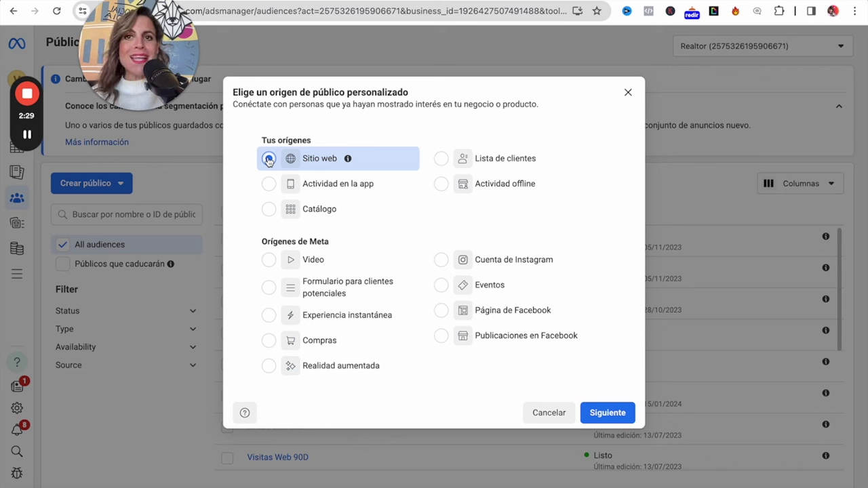
pyautogui.click(269, 159)
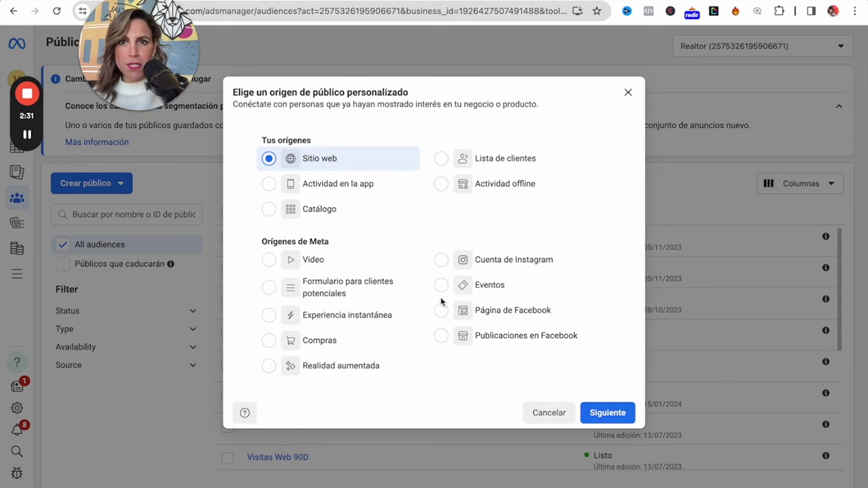
pyautogui.click(597, 413)
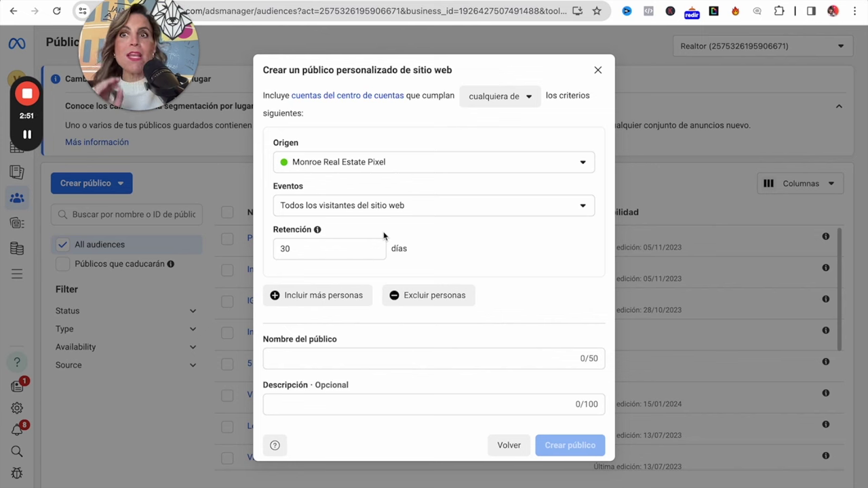
# Name the audience 'Web30Dias-YT', create it and dismiss the confirmation.
pyautogui.click(316, 353)
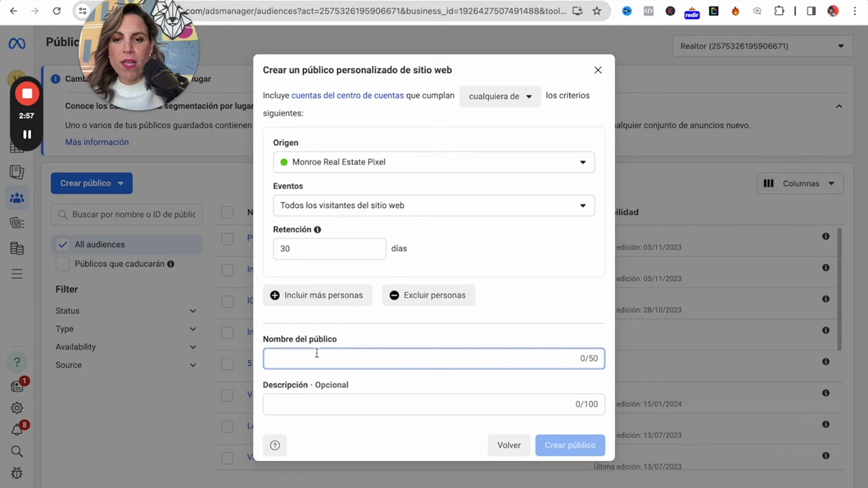
pyautogui.write('Web30')
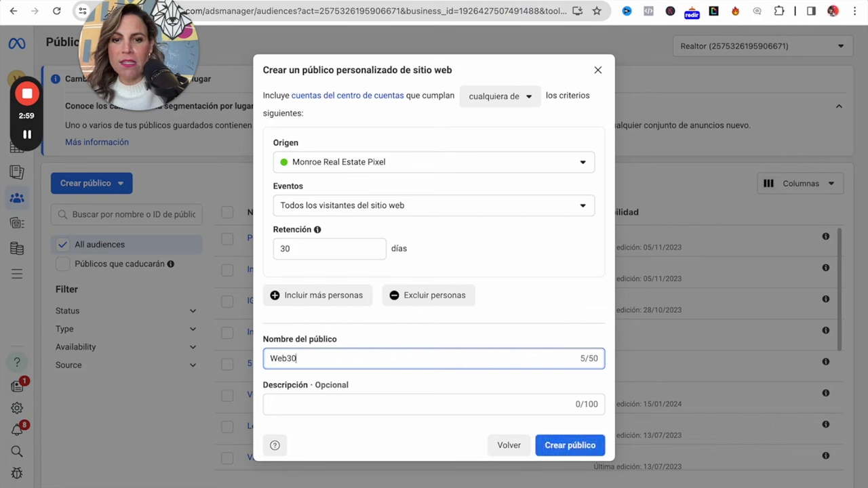
pyautogui.write('Dias')
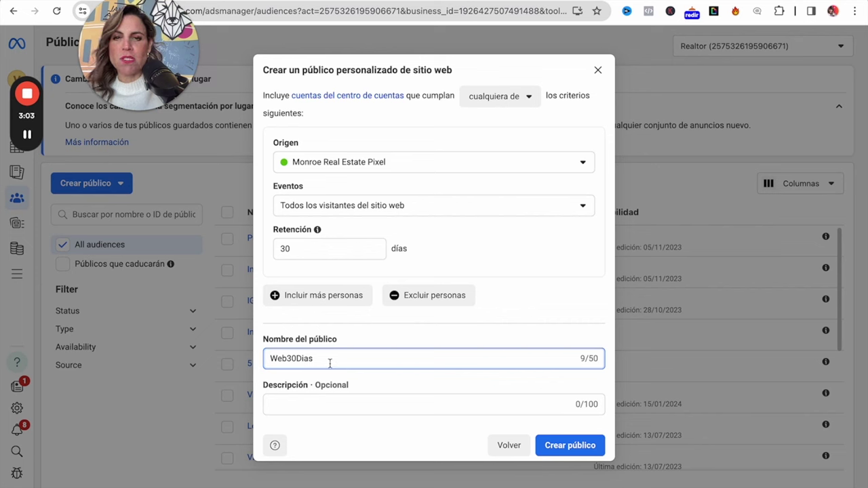
pyautogui.write('-EJempl')
pyautogui.press('BackSpace')
pyautogui.press('BackSpace')
pyautogui.press('BackSpace')
pyautogui.press('BackSpace')
pyautogui.press('BackSpace')
pyautogui.press('BackSpace')
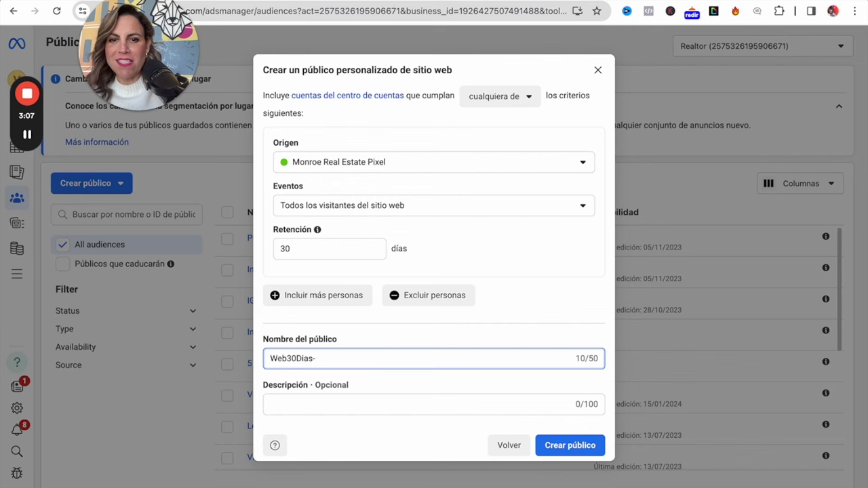
pyautogui.write('YT')
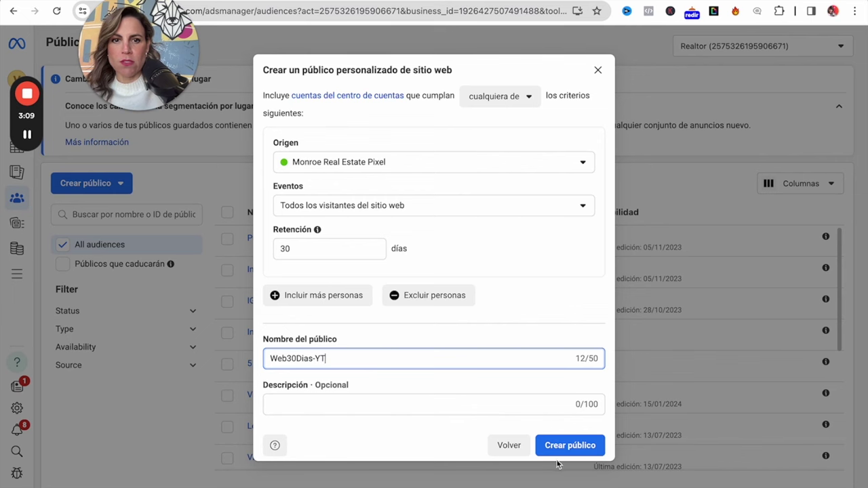
pyautogui.click(568, 453)
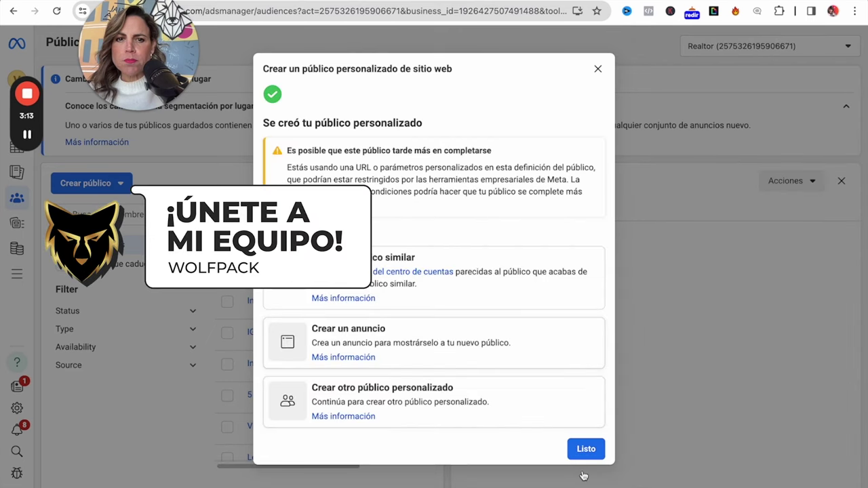
pyautogui.click(585, 451)
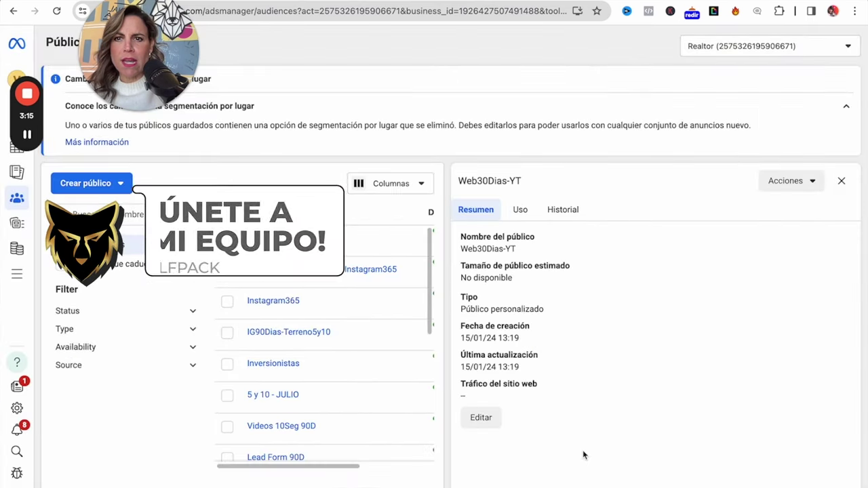
# Close the Web30Dias-YT details panel and begin another Público personalizado.
pyautogui.click(841, 181)
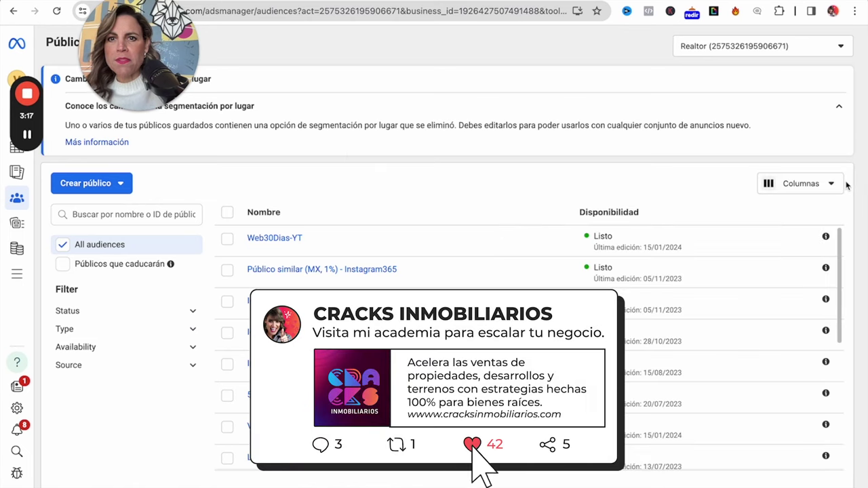
pyautogui.moveTo(275, 248)
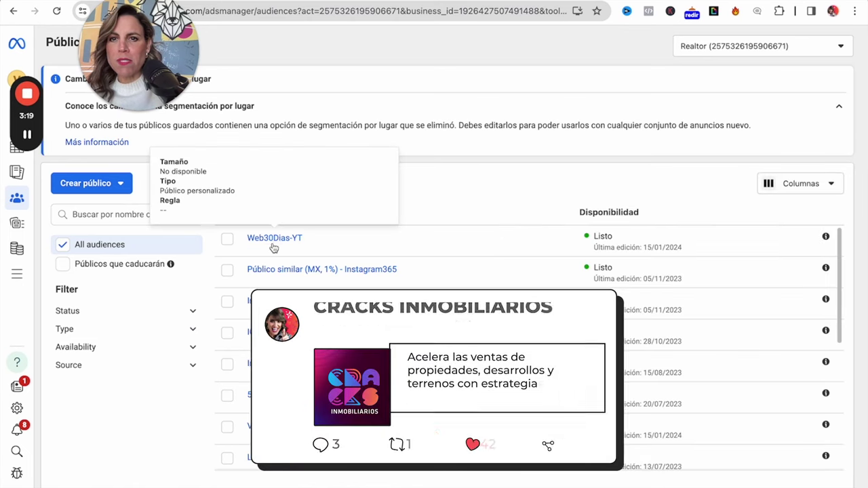
pyautogui.click(90, 180)
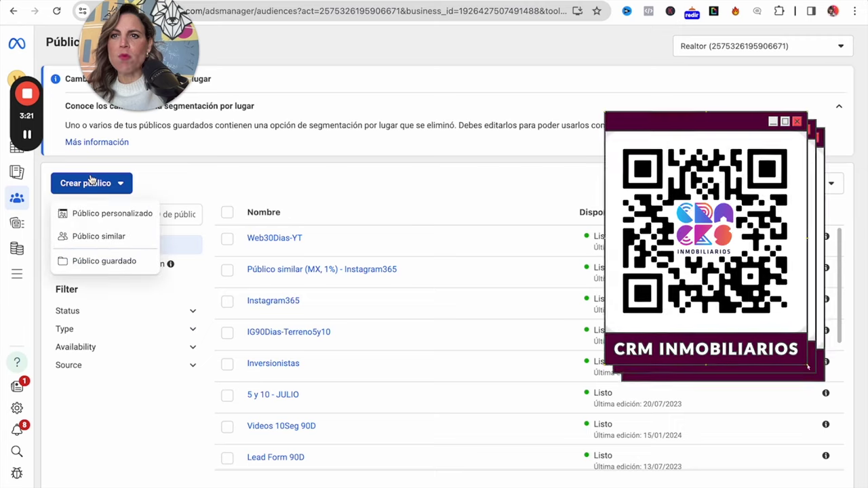
pyautogui.click(112, 213)
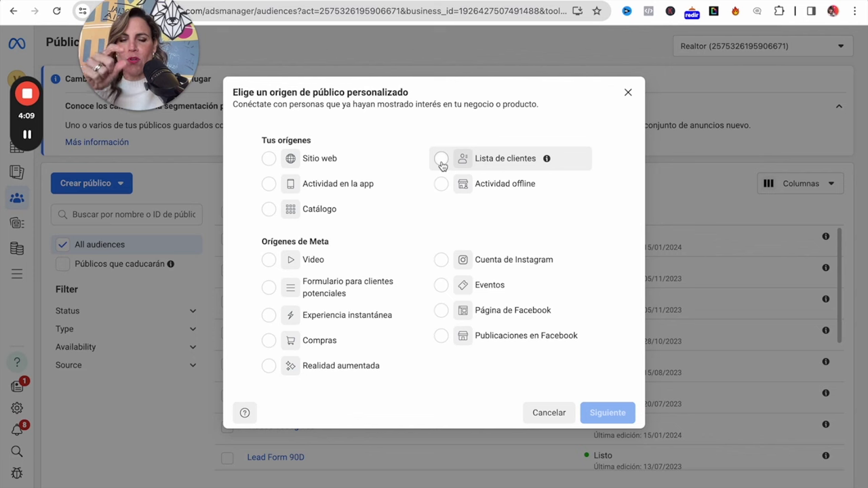
pyautogui.click(441, 162)
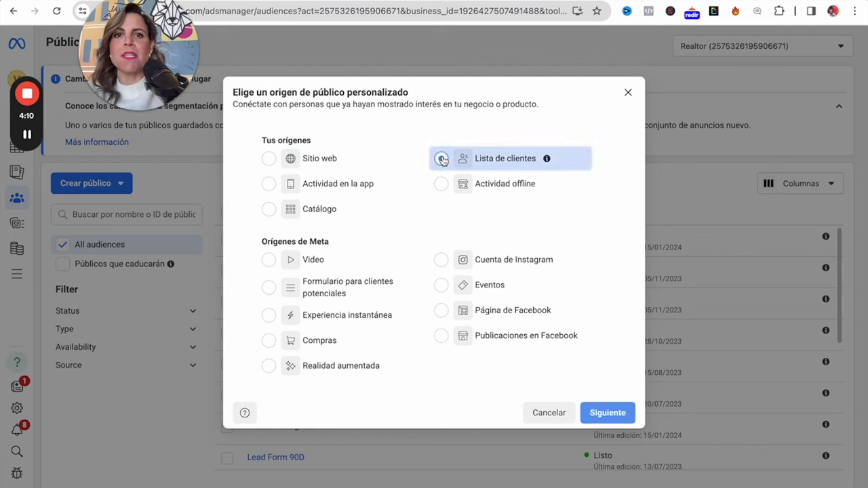
pyautogui.click(602, 415)
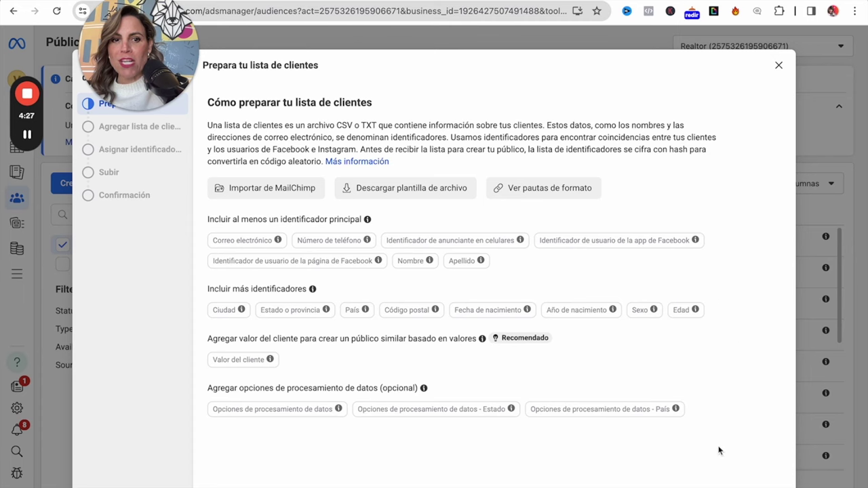
pyautogui.press('Escape')
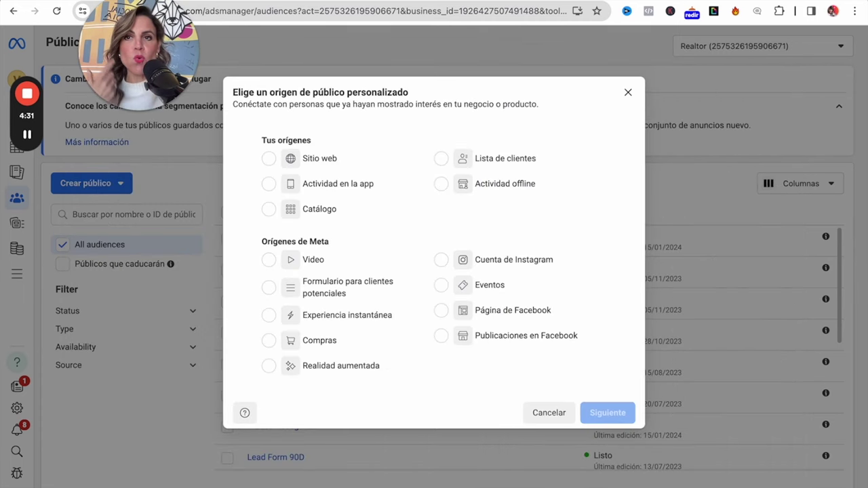
# Pick Video as the source and include the 25%, 50%, 75% and 95% viewer groups.
pyautogui.click(268, 262)
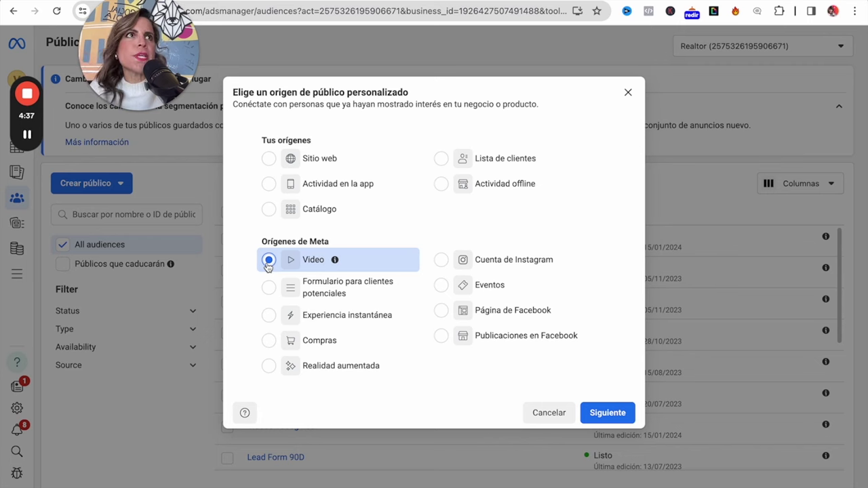
pyautogui.click(606, 413)
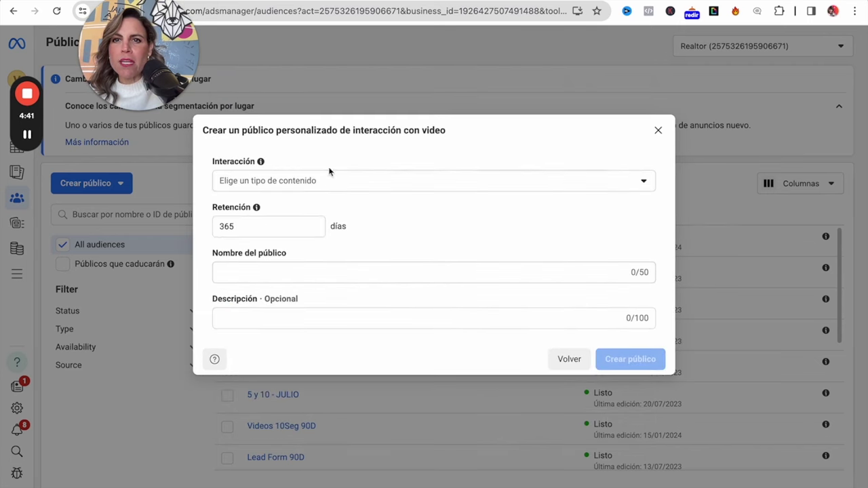
pyautogui.click(326, 181)
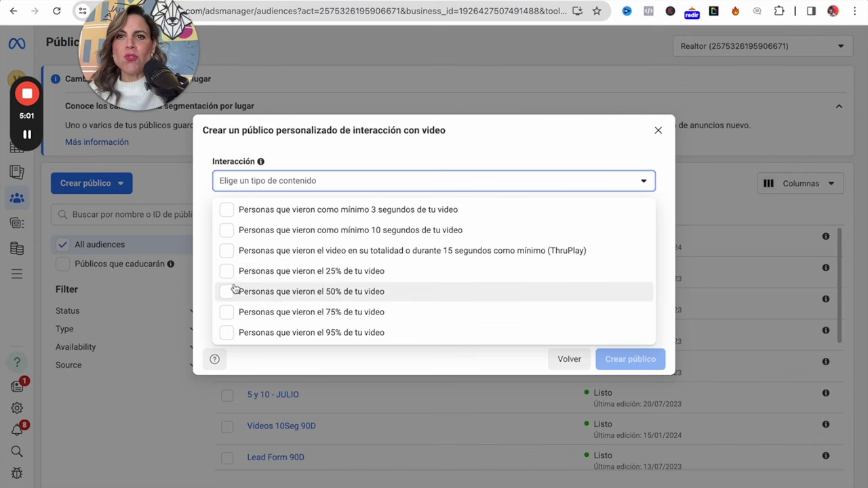
pyautogui.click(228, 210)
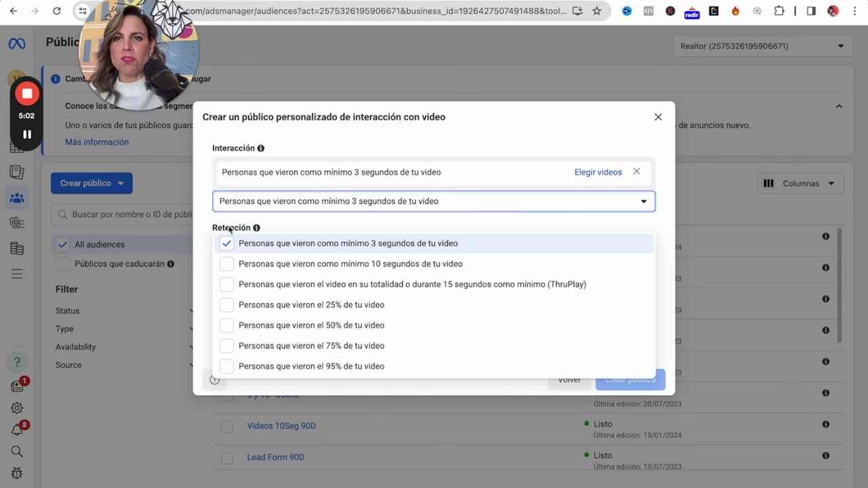
pyautogui.click(333, 207)
pyautogui.click(333, 207)
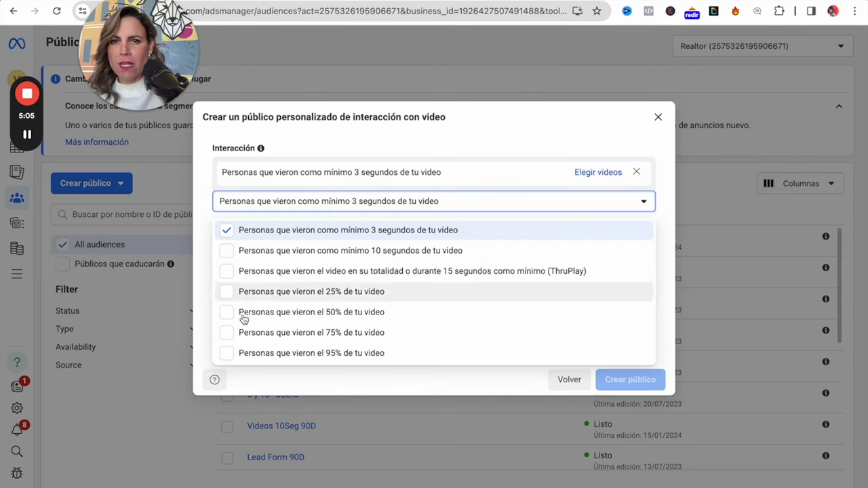
pyautogui.click(227, 230)
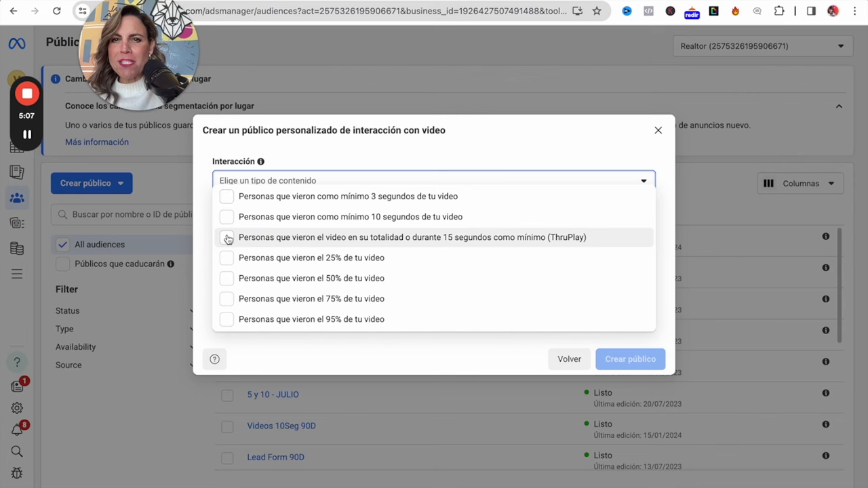
pyautogui.click(232, 258)
pyautogui.click(230, 328)
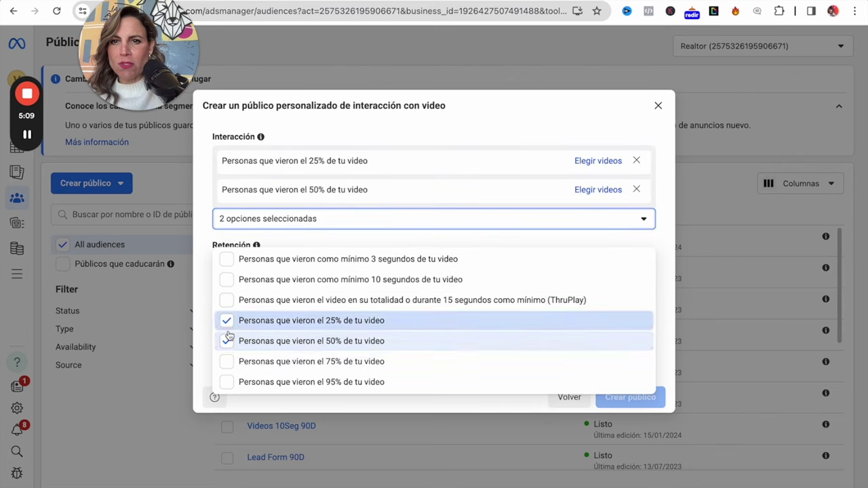
pyautogui.click(229, 361)
pyautogui.click(229, 399)
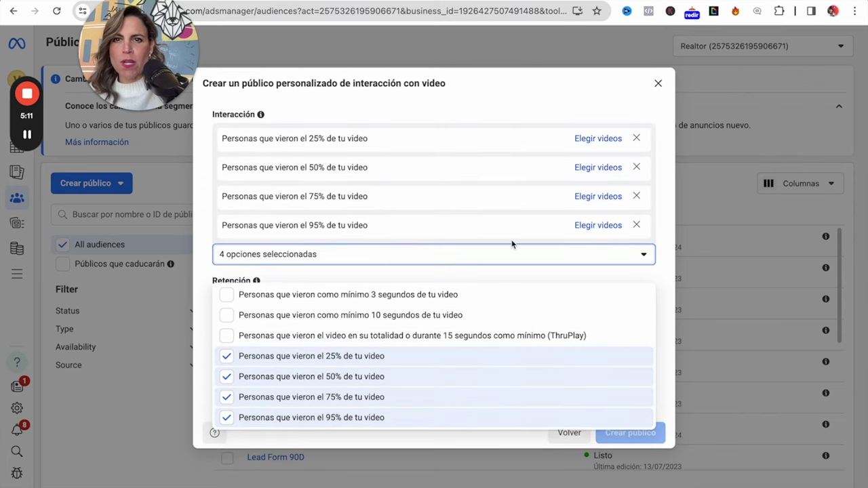
pyautogui.click(666, 400)
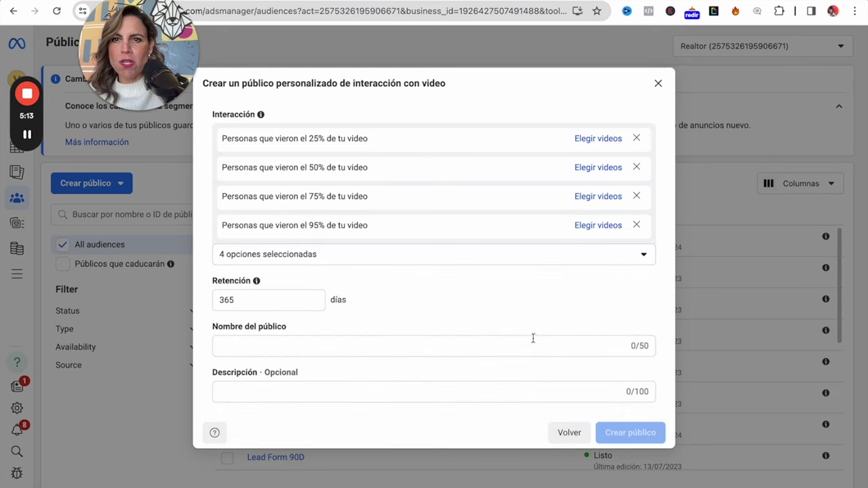
# Change the retention from 365 to 30 days.
pyautogui.moveTo(264, 299); pyautogui.dragTo(192, 303)
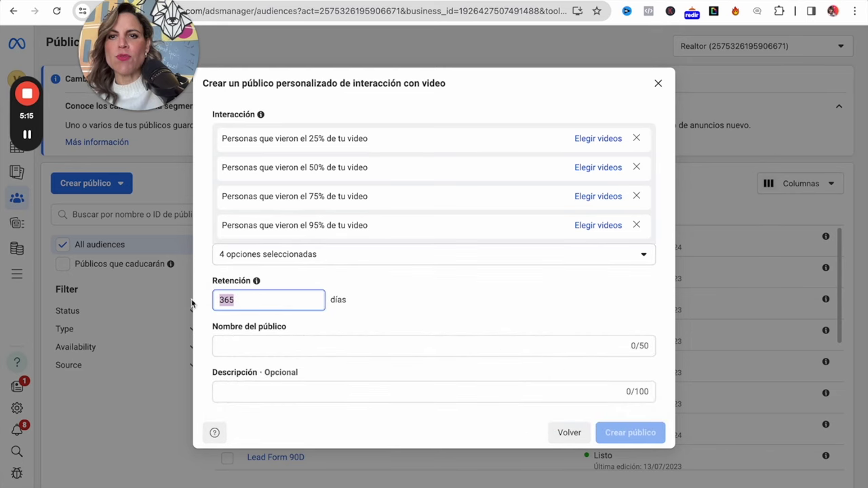
pyautogui.write('30')
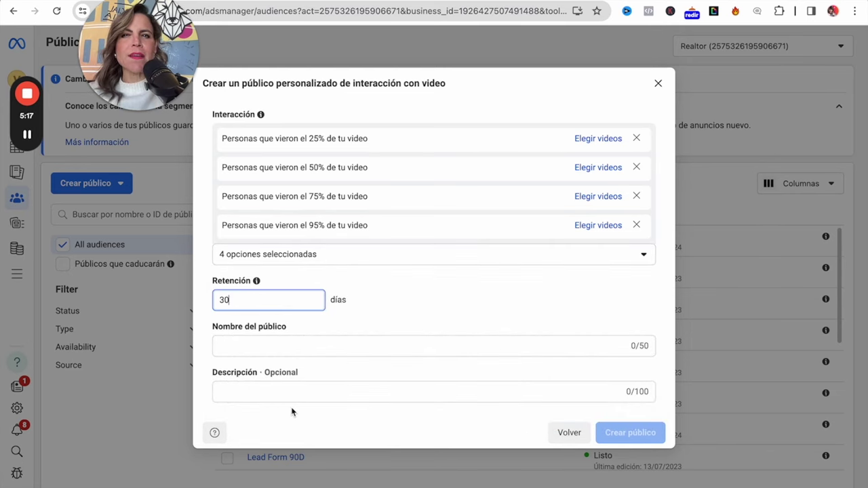
pyautogui.click(287, 342)
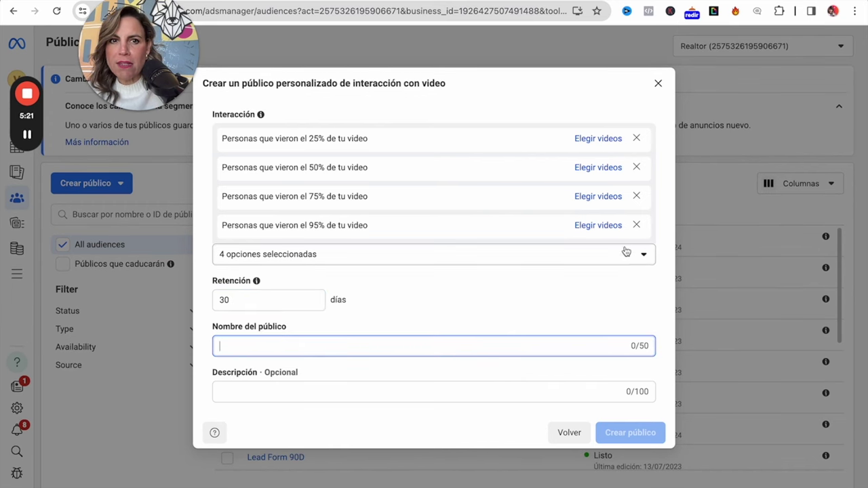
# Choose the six 'desarrollo de tijuana' A, b and c videos for the 25% rule.
pyautogui.click(600, 139)
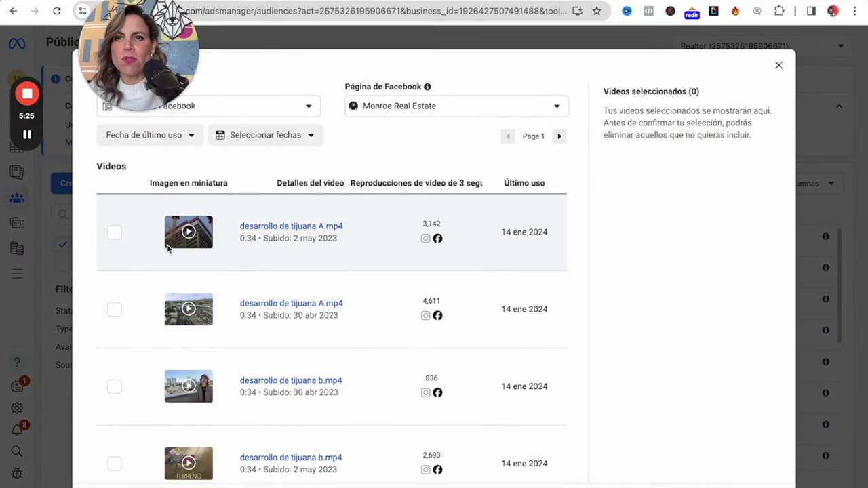
pyautogui.click(114, 234)
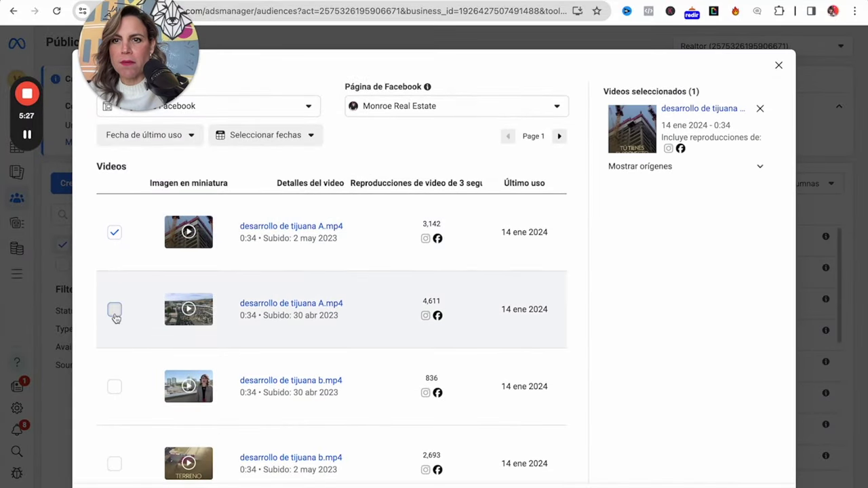
pyautogui.click(114, 310)
pyautogui.click(114, 386)
pyautogui.click(114, 464)
pyautogui.scroll(-1, 224, 445)
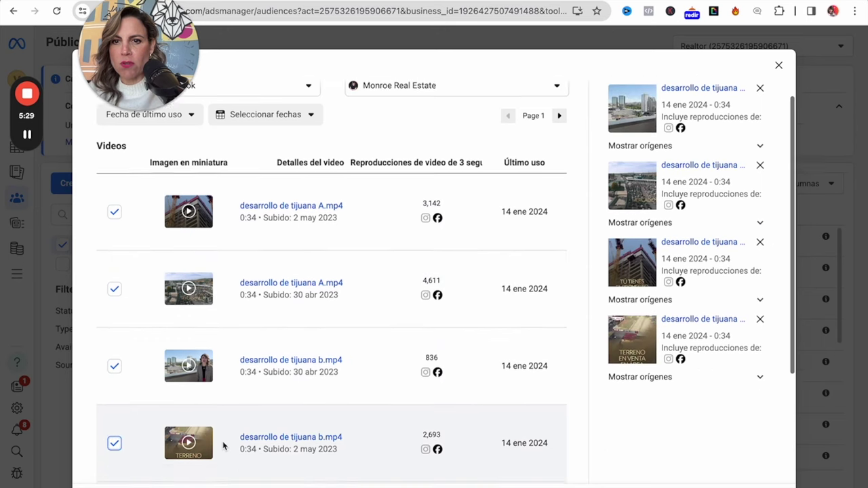
pyautogui.scroll(-5, 223, 445)
pyautogui.click(114, 363)
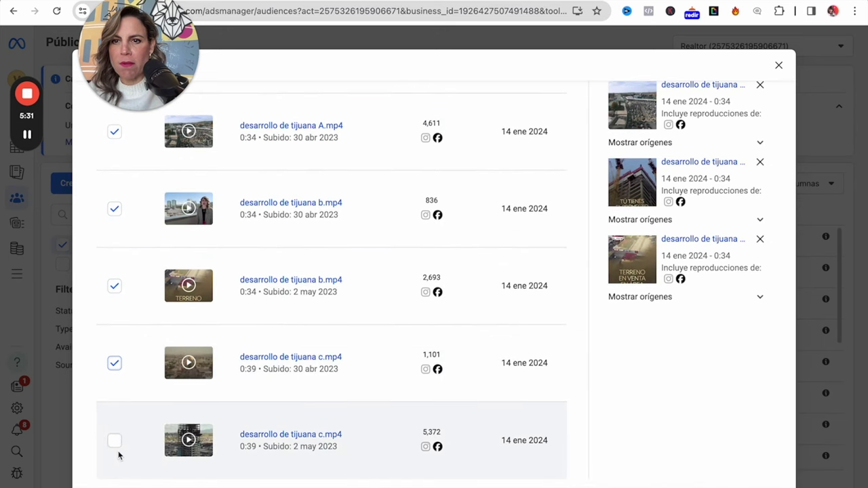
pyautogui.click(115, 442)
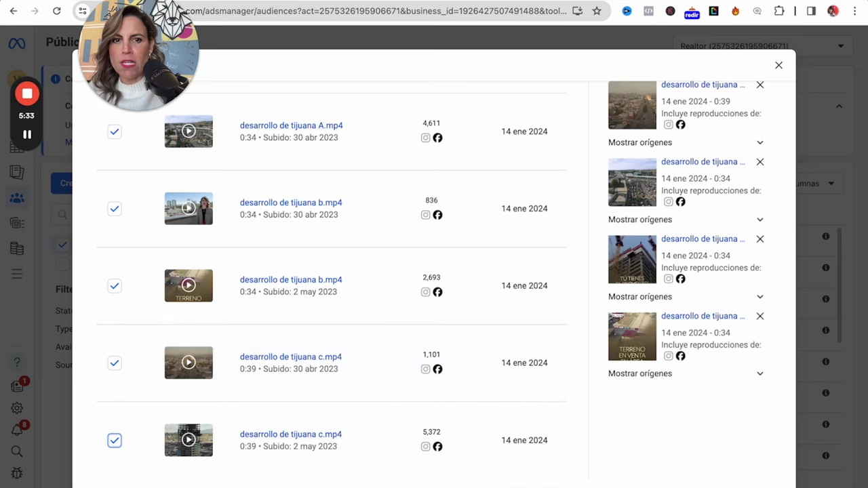
pyautogui.press('Return')
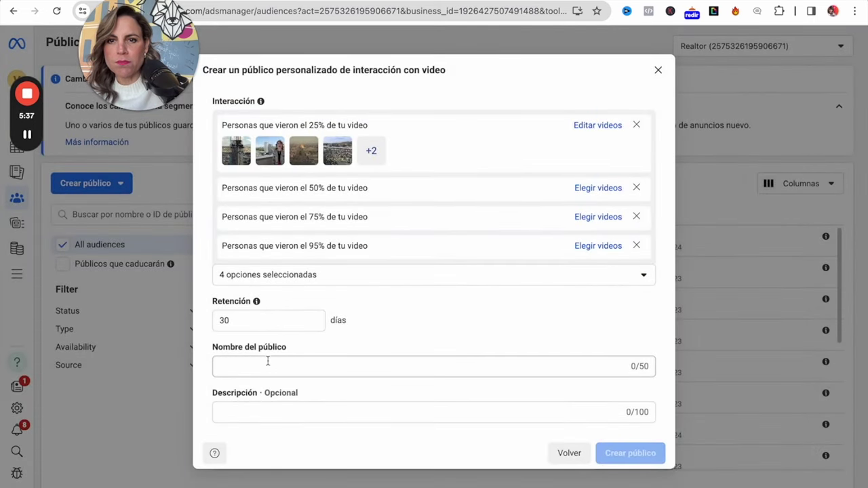
# Name the audience 'Videos30Dias-YT', create it and dismiss the confirmation.
pyautogui.click(268, 361)
pyautogui.write('Videos')
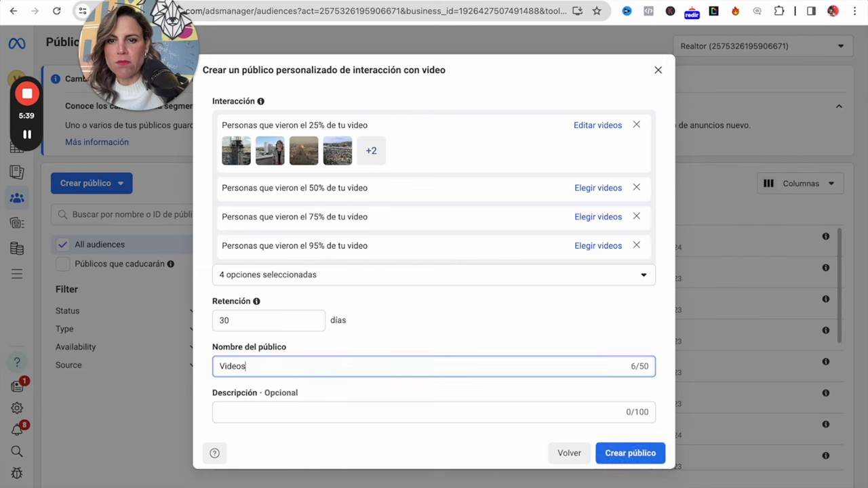
pyautogui.write('30Dias')
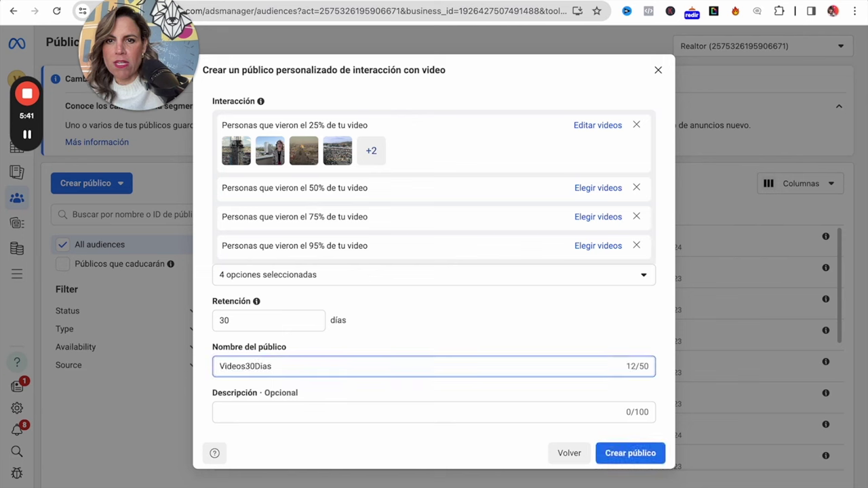
pyautogui.write('-')
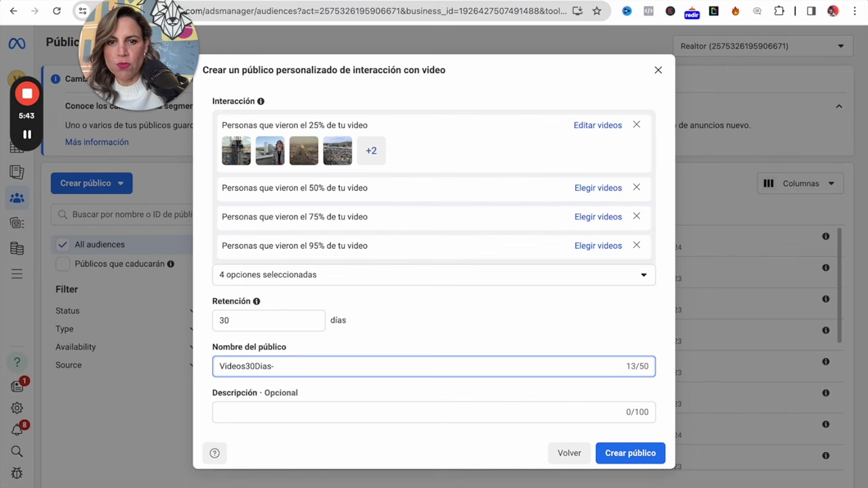
pyautogui.write('YT')
pyautogui.click(626, 455)
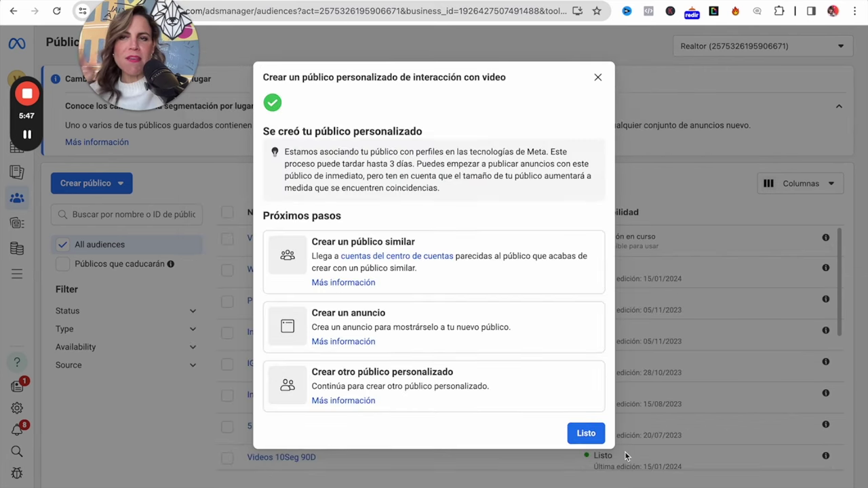
pyautogui.click(598, 78)
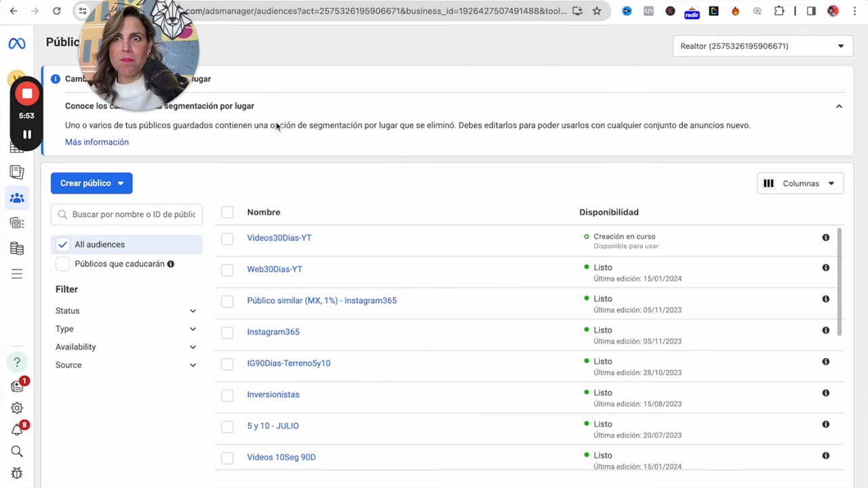
# Begin another custom audience with Formulario para clientes potenciales as the source.
pyautogui.click(107, 189)
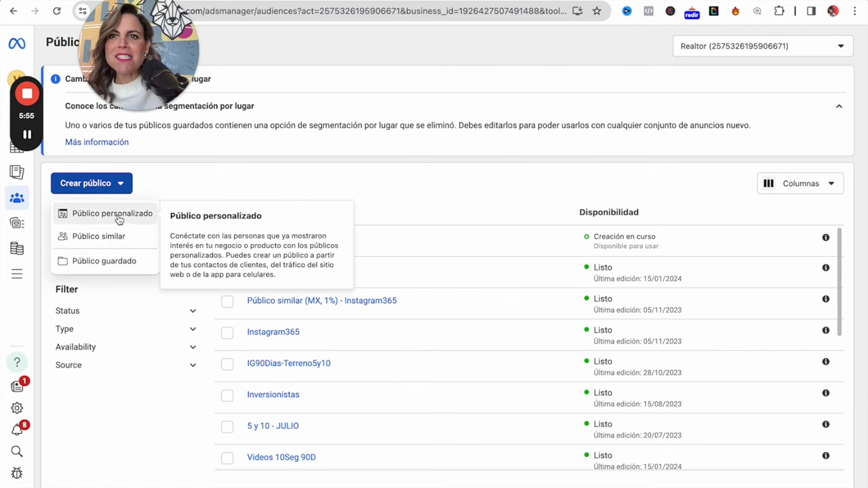
pyautogui.click(115, 213)
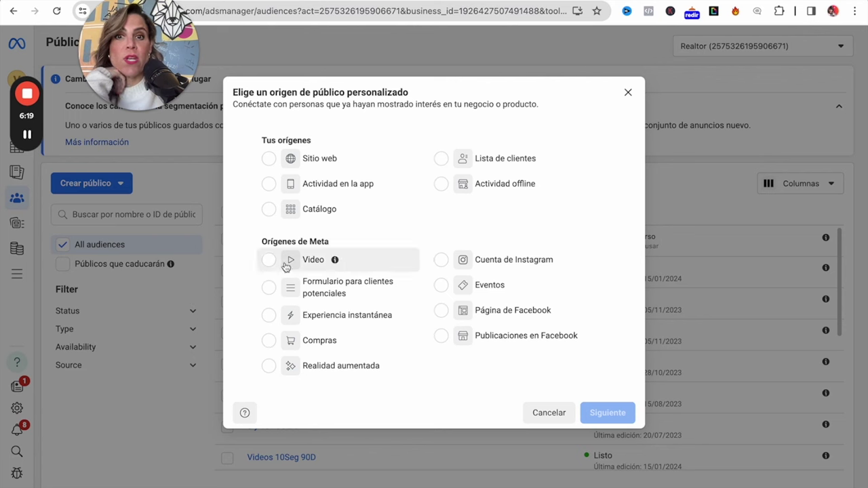
pyautogui.click(268, 288)
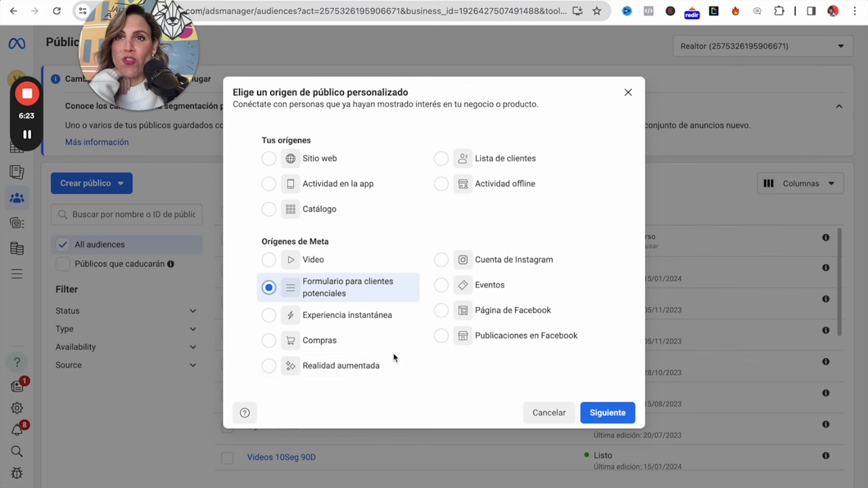
# Set the page to Monroe Real Estate and target people who opened and submitted a form.
pyautogui.click(614, 412)
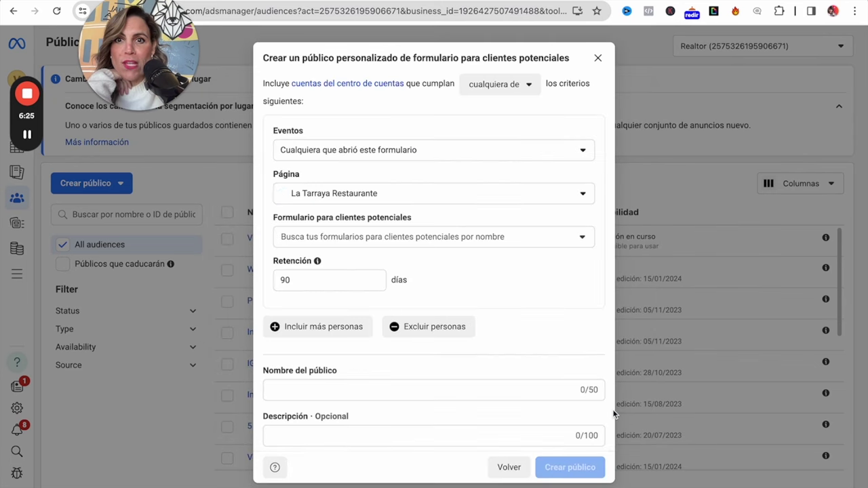
pyautogui.click(370, 198)
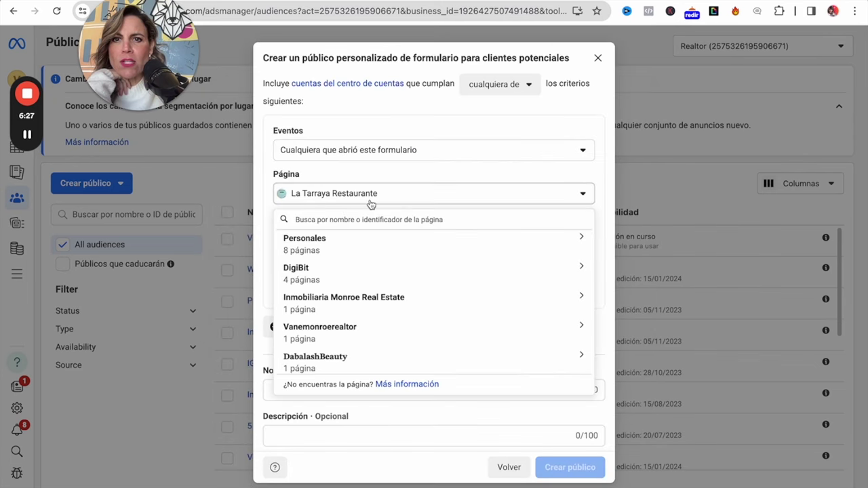
pyautogui.click(362, 332)
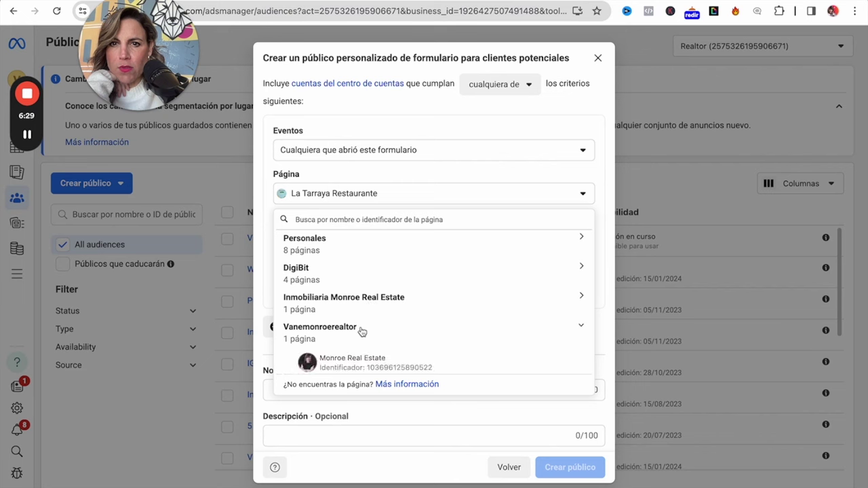
pyautogui.click(370, 361)
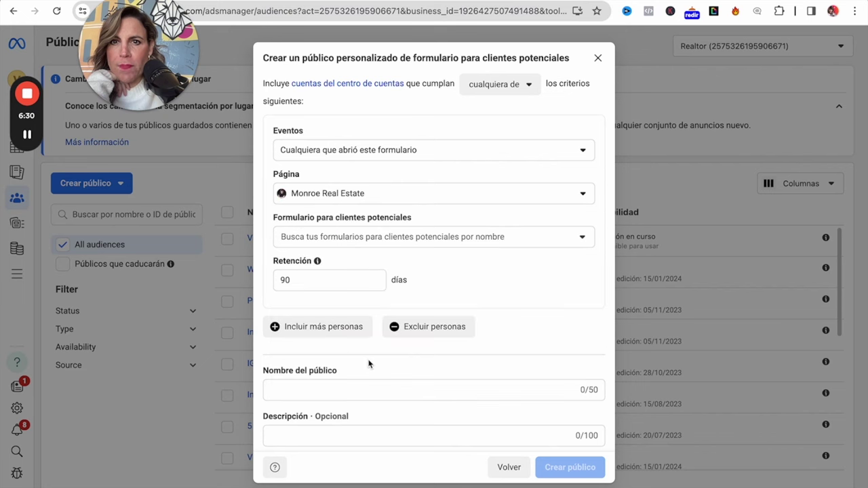
pyautogui.click(392, 158)
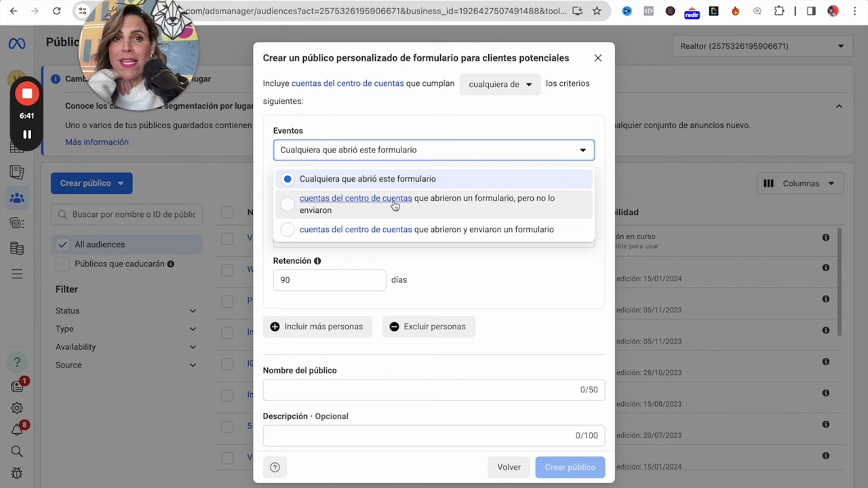
pyautogui.click(290, 232)
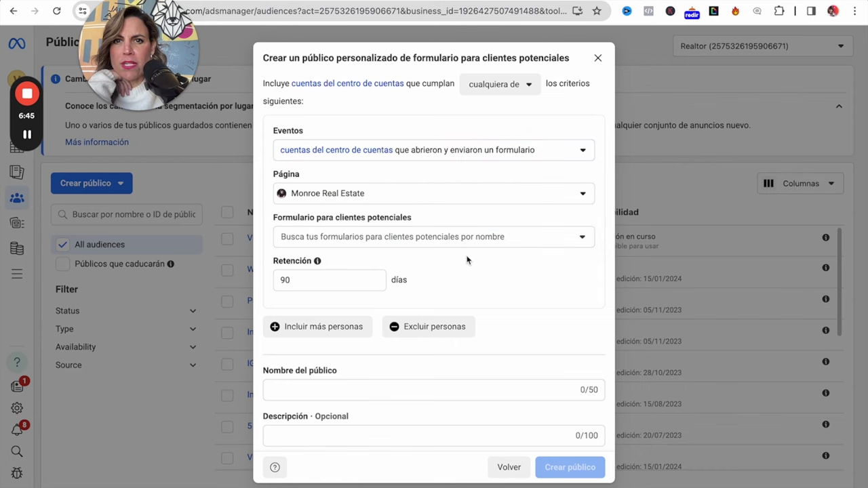
# Include the 2024 and 5y10-PerfiladoEnriquecido-converted forms, then edit the 90-day retention.
pyautogui.click(493, 242)
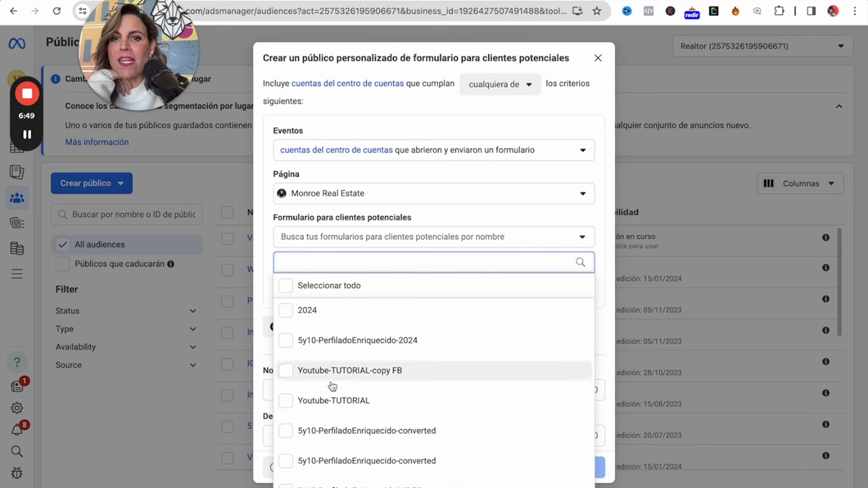
pyautogui.click(287, 314)
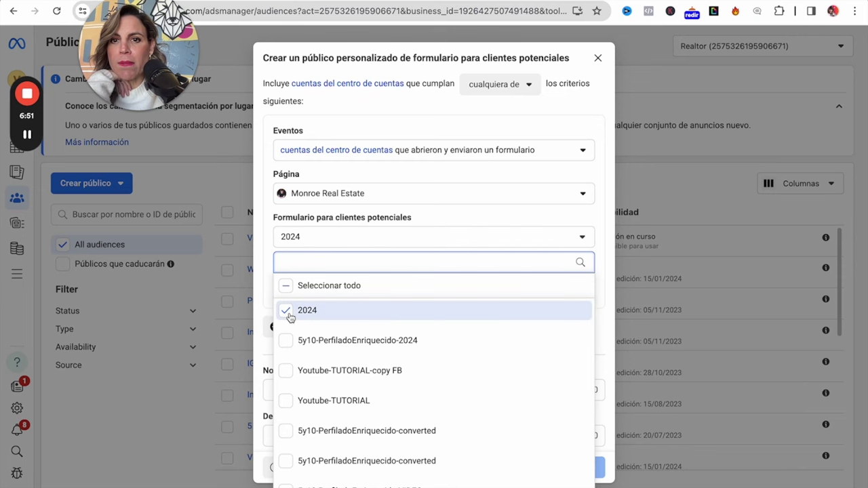
pyautogui.click(287, 432)
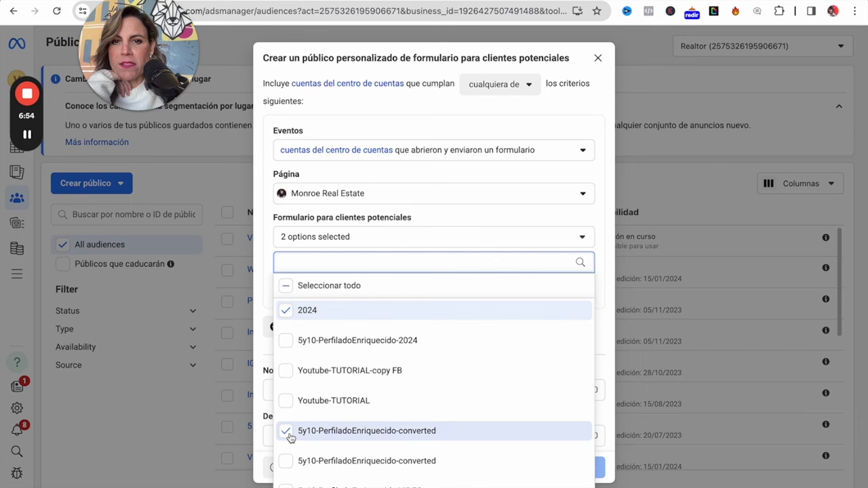
pyautogui.click(601, 218)
# Set retention to 30 days and name the audience 'Formulario30Das-YT'.
pyautogui.moveTo(298, 281); pyautogui.dragTo(227, 271)
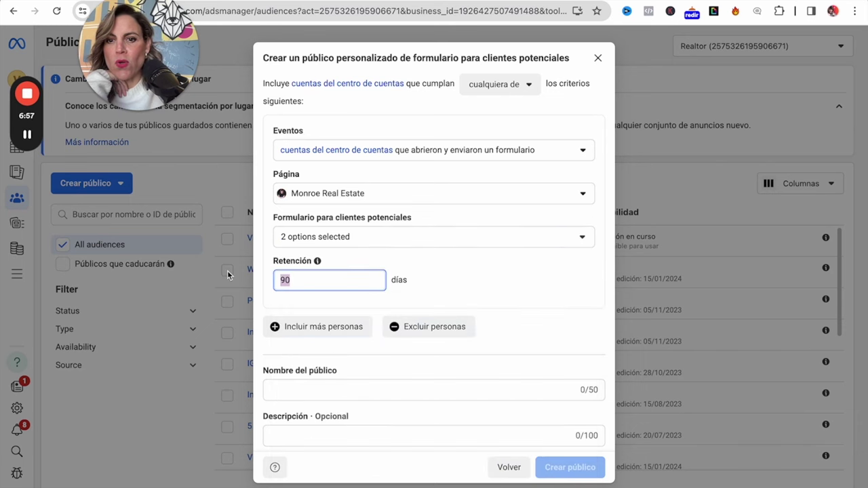
pyautogui.write('30')
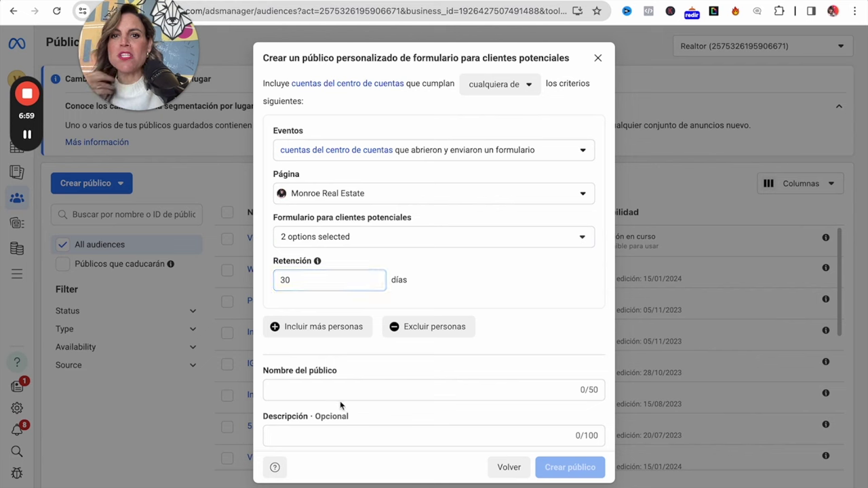
pyautogui.click(335, 390)
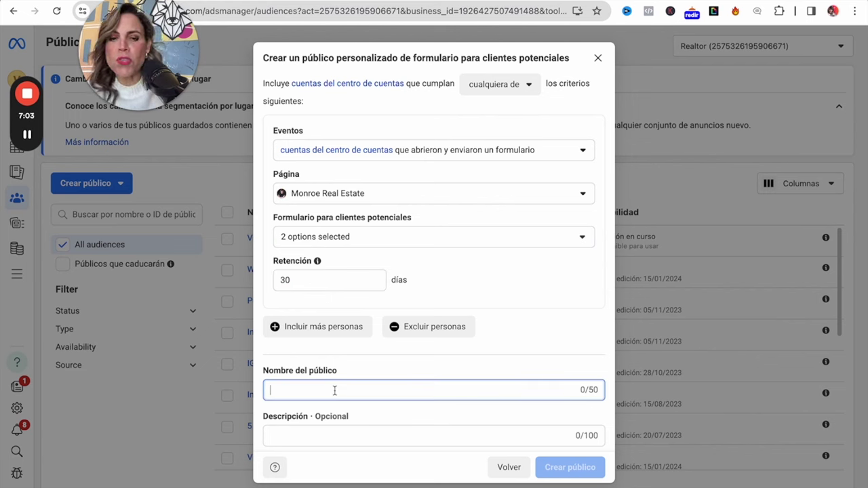
pyautogui.write('Client')
pyautogui.press('BackSpace')
pyautogui.press('BackSpace')
pyautogui.press('BackSpace')
pyautogui.press('BackSpace')
pyautogui.press('BackSpace')
pyautogui.press('BackSpace')
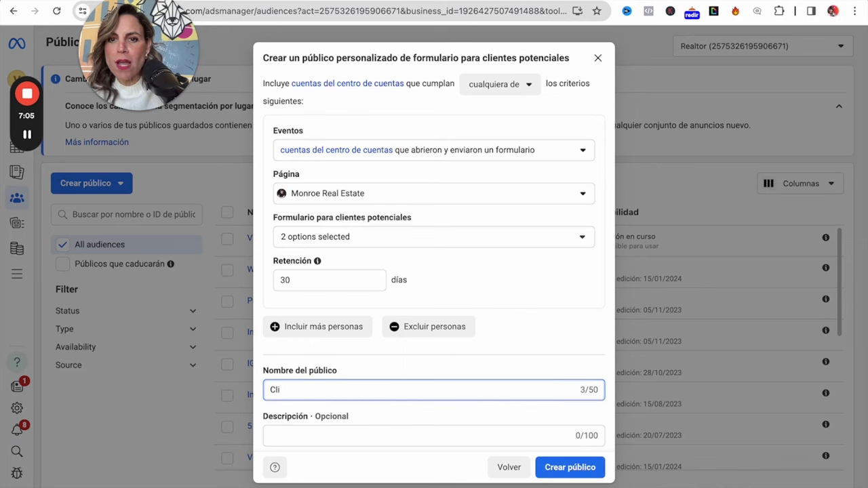
pyautogui.write('Formualrio')
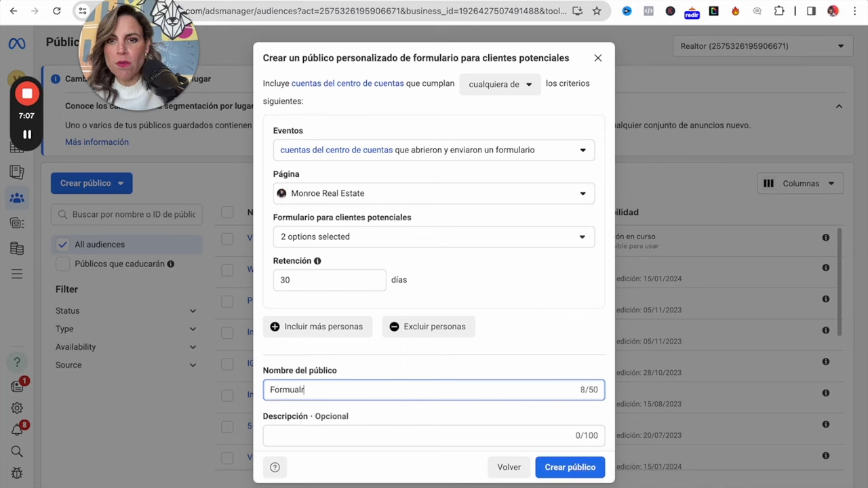
pyautogui.press('BackSpace')
pyautogui.press('BackSpace')
pyautogui.press('BackSpace')
pyautogui.write('lari')
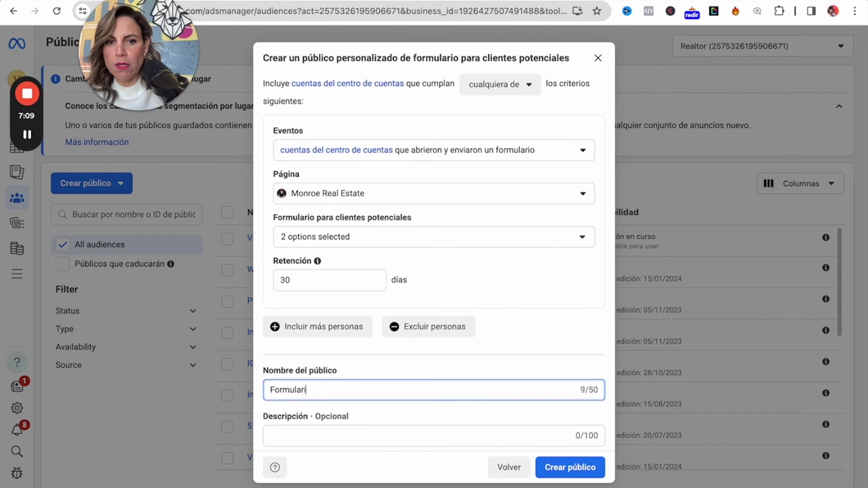
pyautogui.write('o30Da')
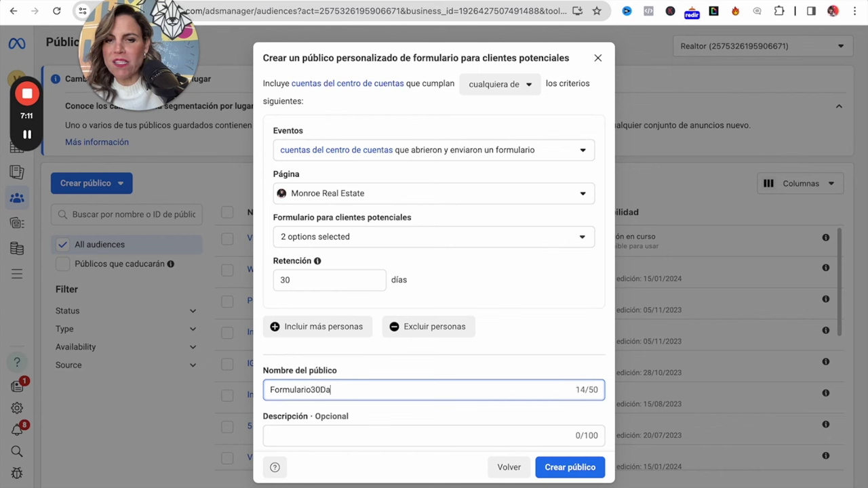
pyautogui.write('s-YT')
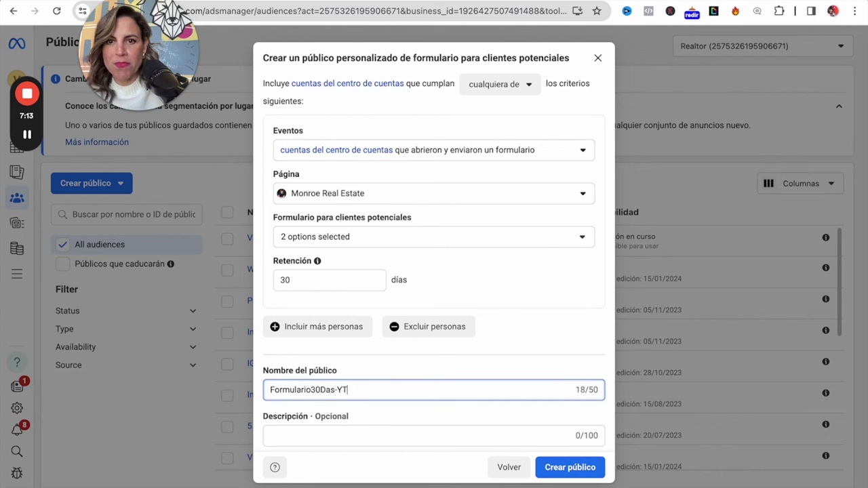
# Create the Formulario30Das-YT audience and dismiss the confirmation.
pyautogui.click(570, 467)
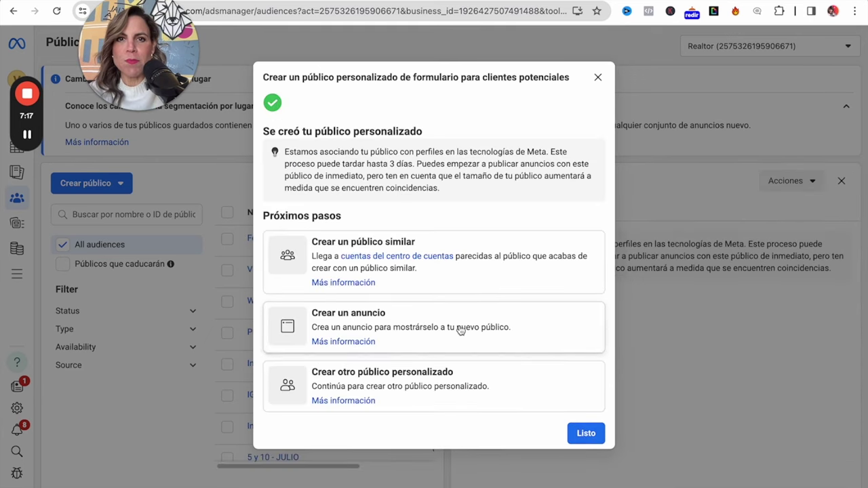
pyautogui.click(597, 78)
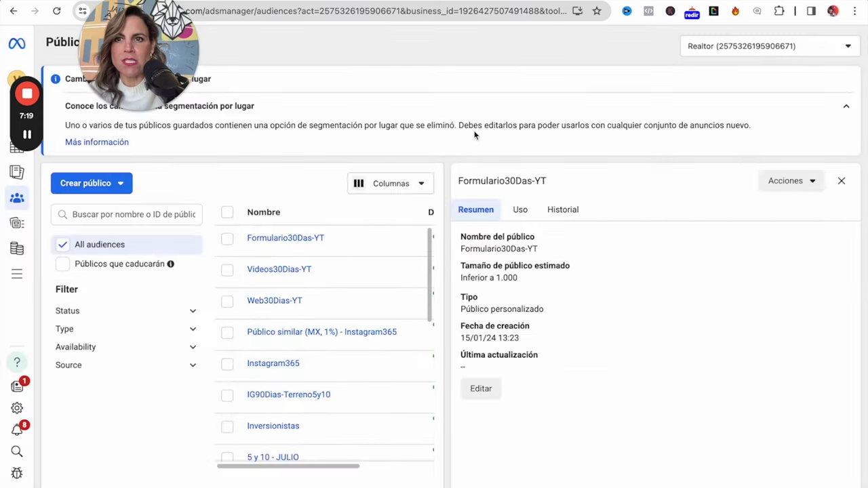
pyautogui.click(131, 193)
# Begin a Cuenta de Instagram audience covering everyone who interacted, selecting the 365-day retention.
pyautogui.click(112, 214)
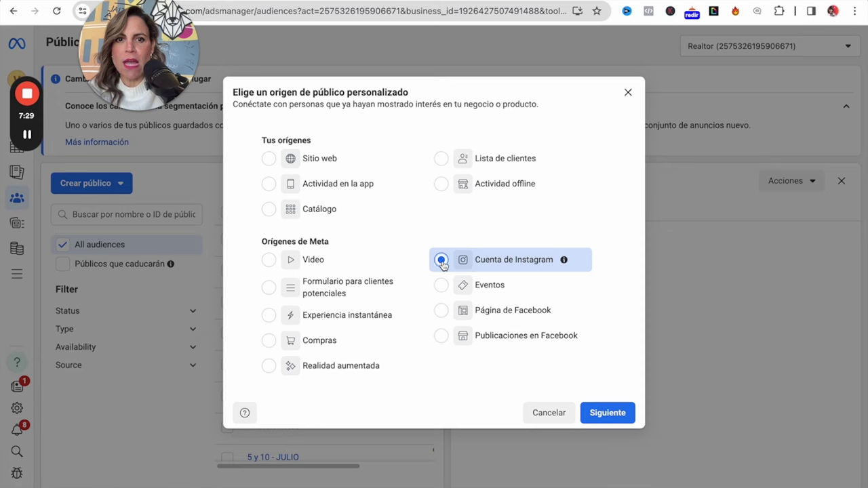
pyautogui.click(616, 413)
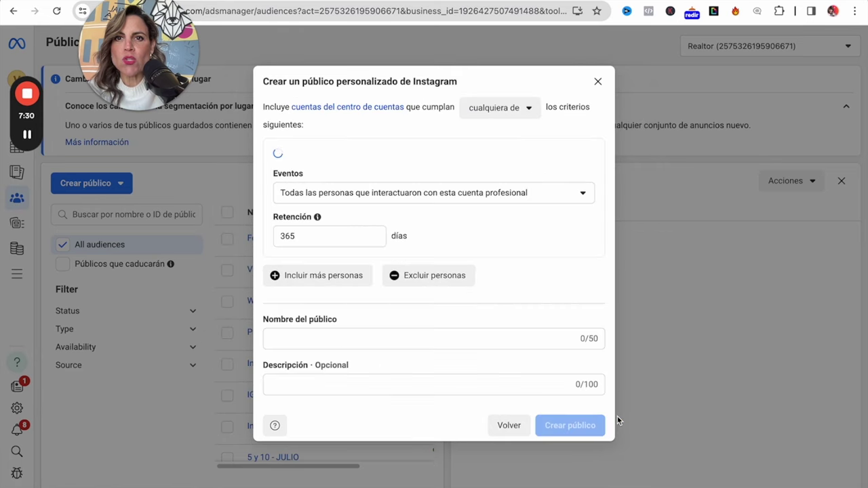
pyautogui.click(451, 195)
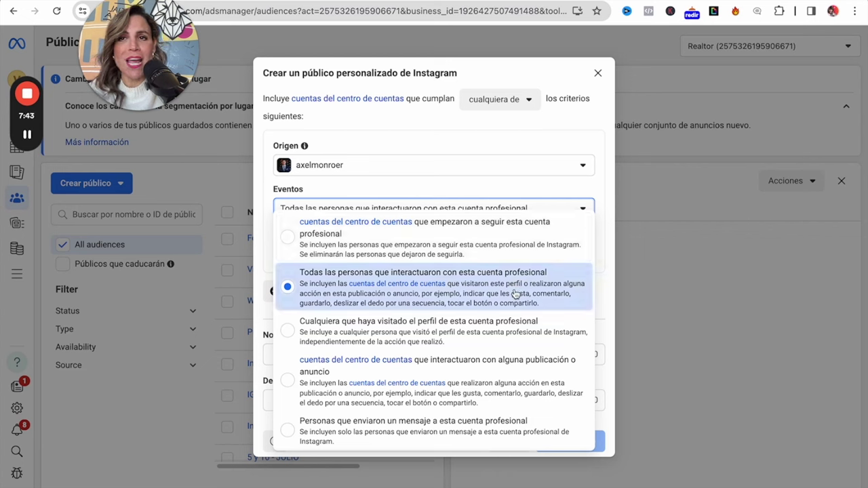
pyautogui.click(515, 293)
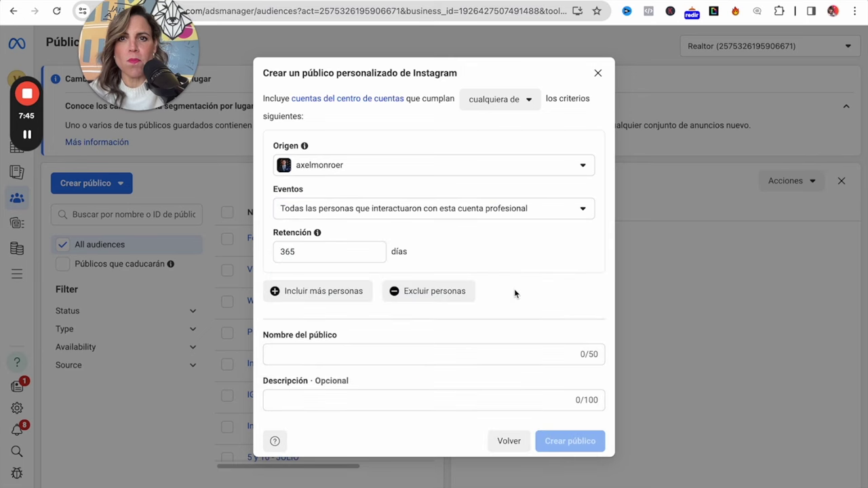
pyautogui.click(302, 248)
pyautogui.doubleClick(302, 248)
# Set retention to 30 days and use the real-estate Instagram account as the source.
pyautogui.write('30')
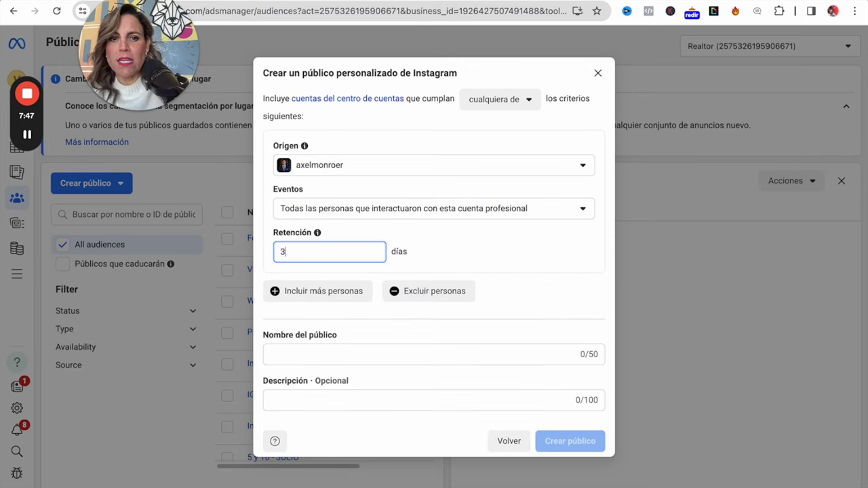
pyautogui.click(307, 164)
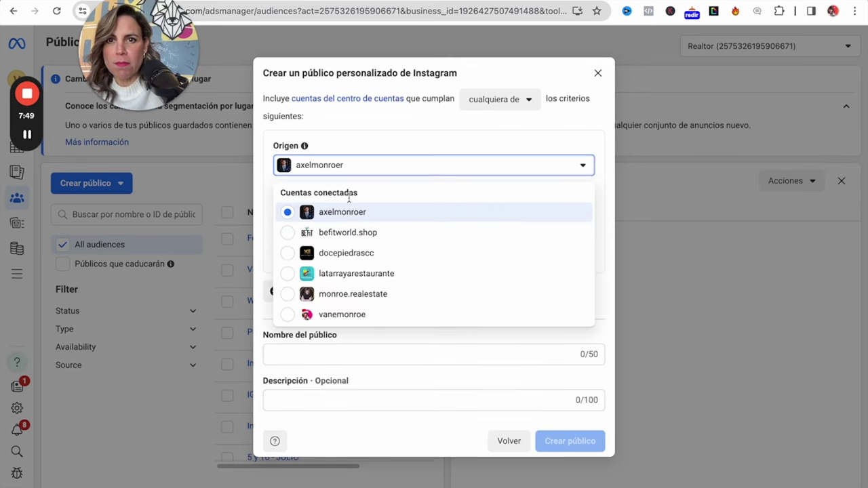
pyautogui.click(356, 299)
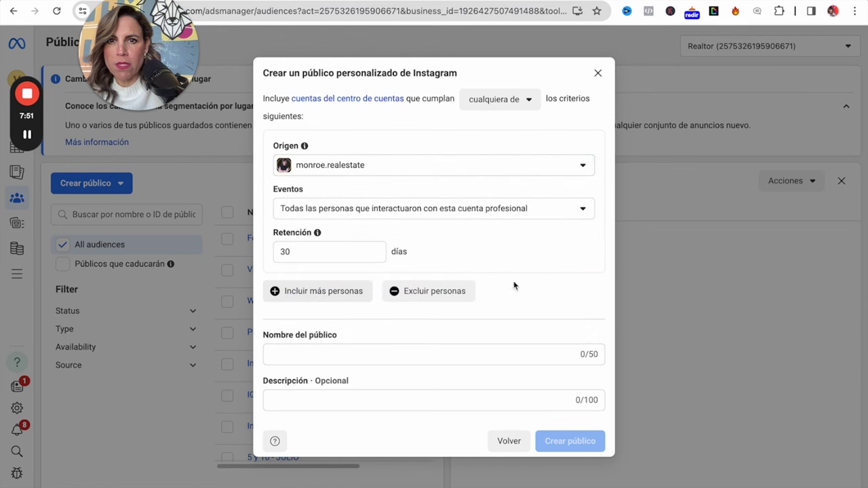
# Name the audience 'insta30dias-YT', create it, and close the confirmation and details panel.
pyautogui.click(427, 354)
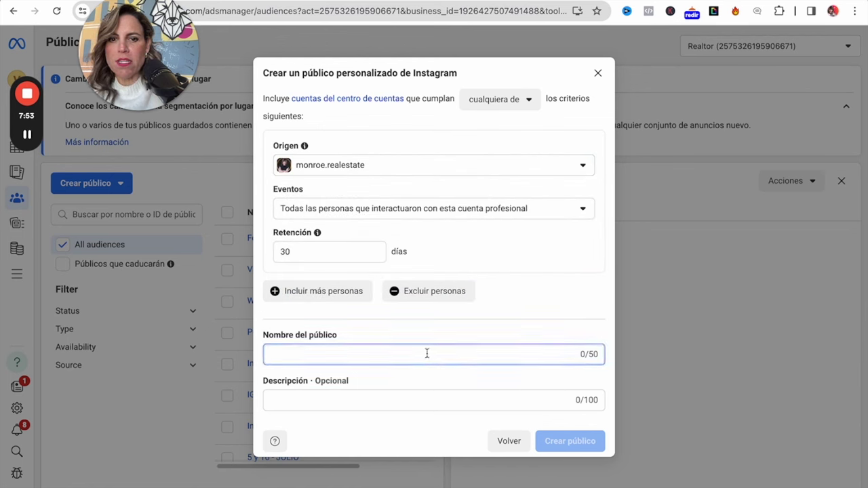
pyautogui.write('insta30')
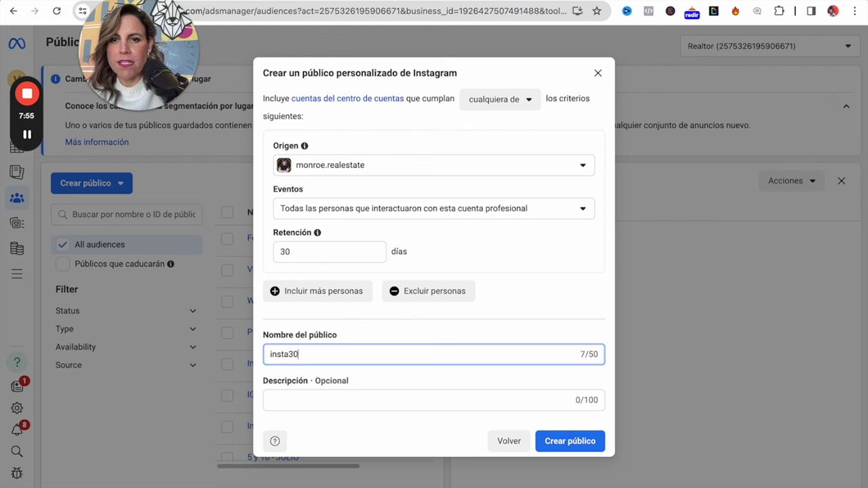
pyautogui.write('dias-YT')
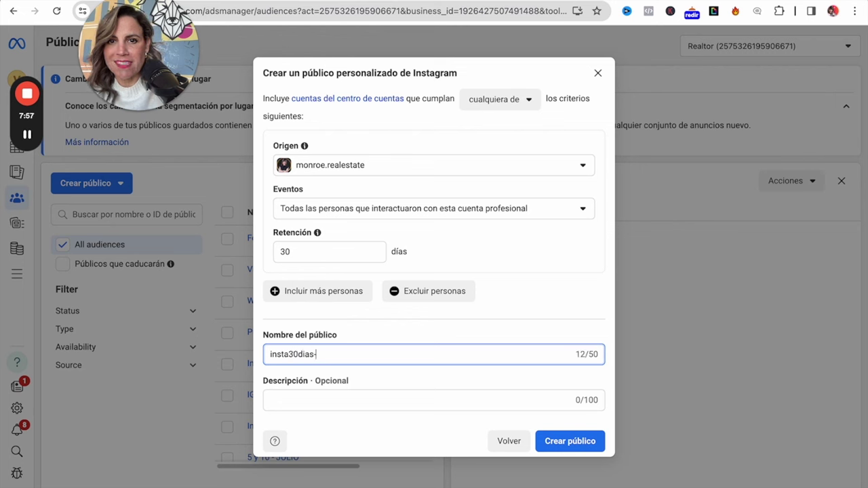
pyautogui.click(581, 445)
pyautogui.click(584, 435)
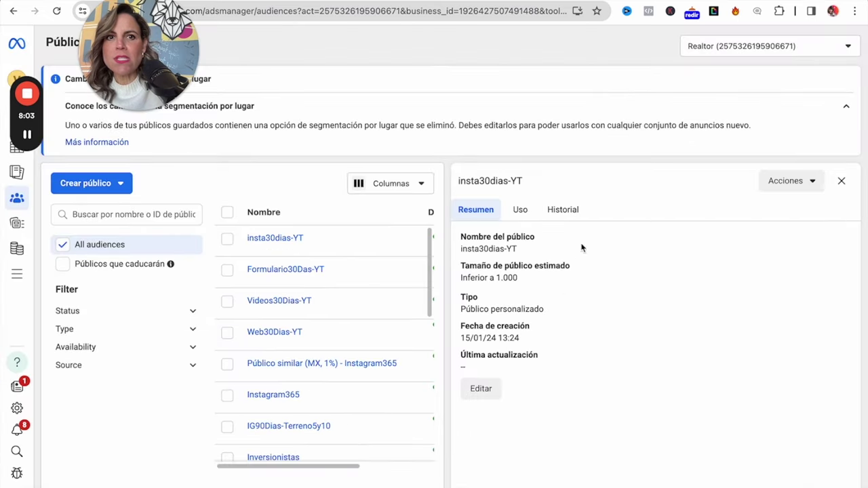
pyautogui.click(841, 180)
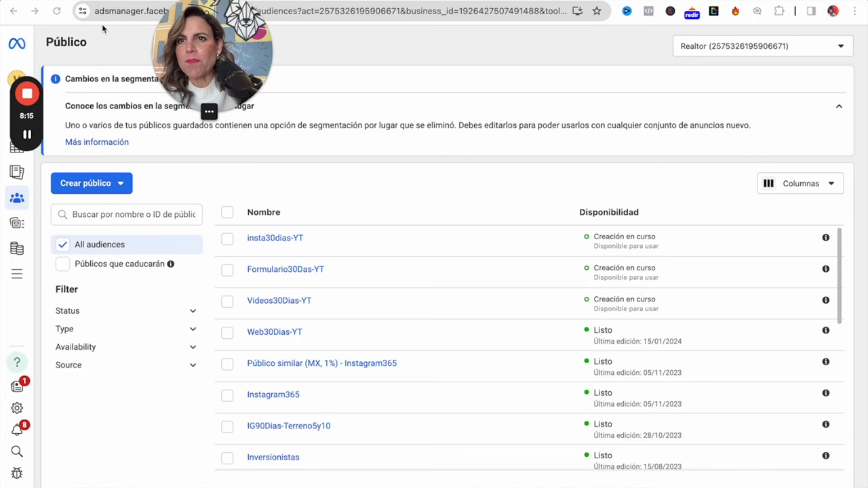
# Start a new campaign from the Campaigns page with the Reconocimiento awareness objective selected.
pyautogui.click(105, 11)
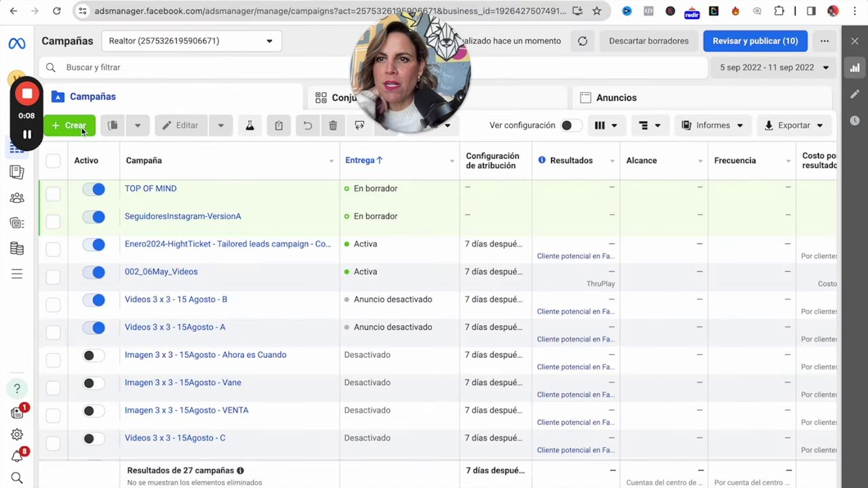
pyautogui.click(82, 128)
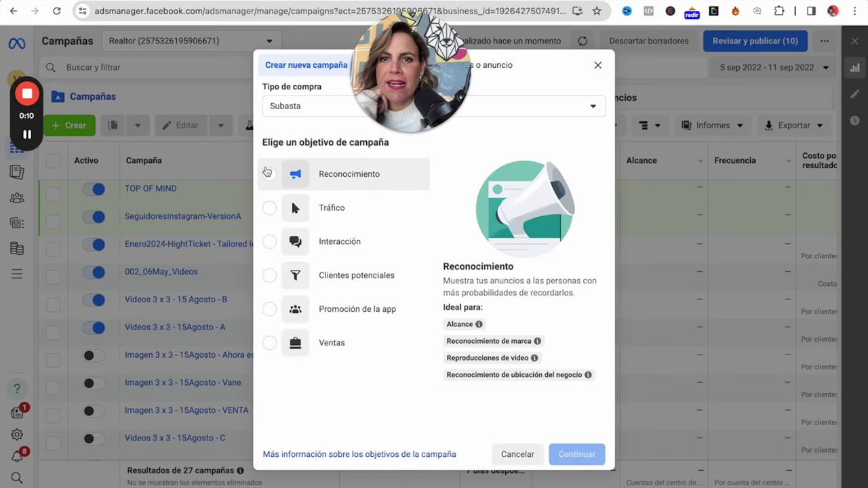
pyautogui.click(271, 177)
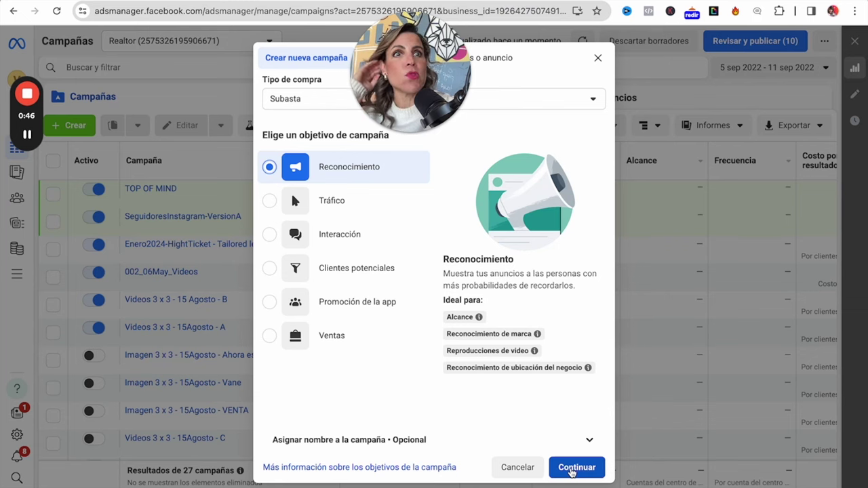
# Confirm the Reconocimiento objective with Continuar to open the new campaign's editor.
pyautogui.click(575, 468)
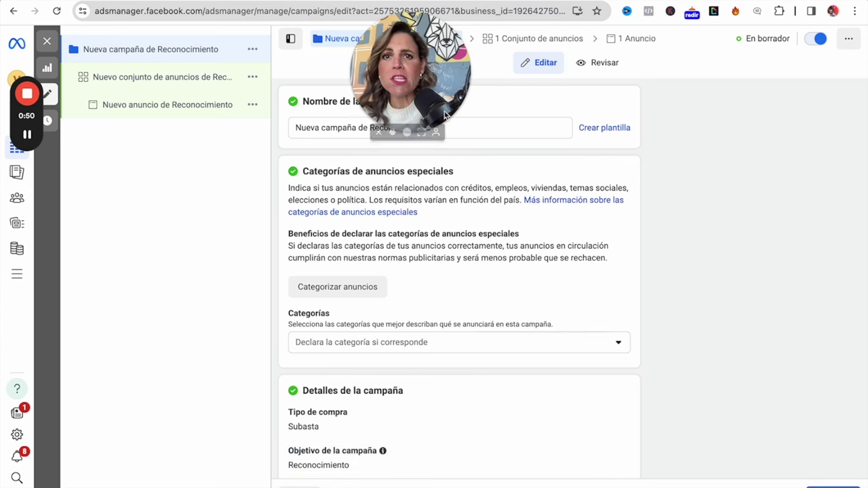
pyautogui.moveTo(419, 73); pyautogui.dragTo(509, 66)
pyautogui.click(432, 127)
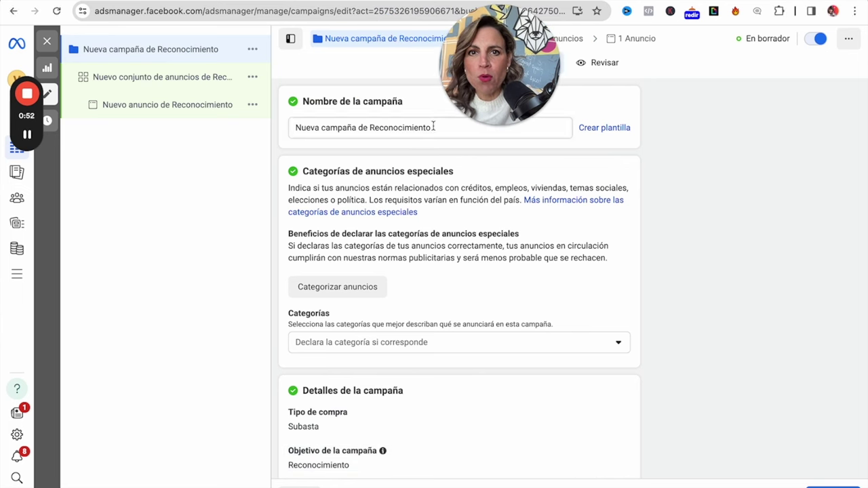
pyautogui.moveTo(432, 127); pyautogui.dragTo(256, 130)
pyautogui.write('Posicio')
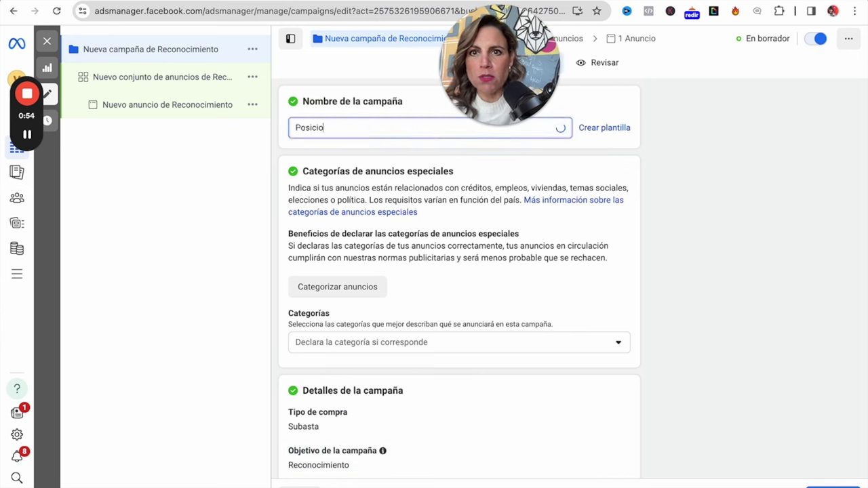
pyautogui.write('namiento')
pyautogui.moveTo(364, 127); pyautogui.dragTo(282, 129)
pyautogui.hotkey('ctrl', 'c')
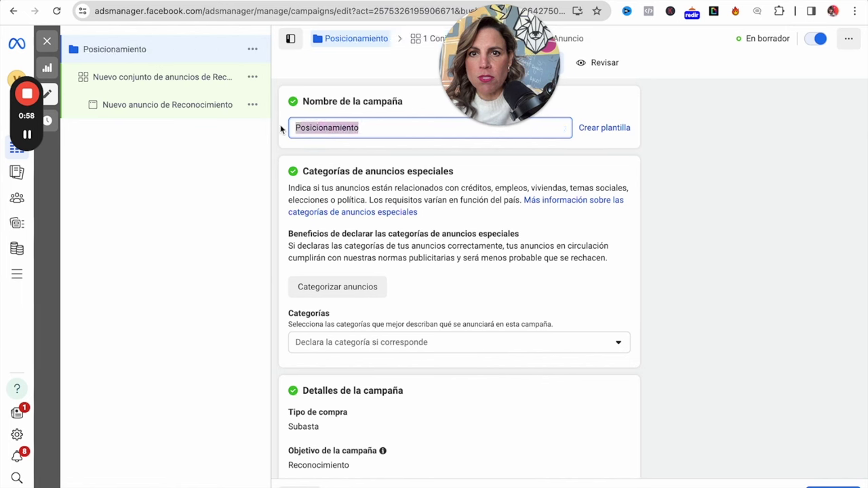
pyautogui.scroll(-1, 580, 272)
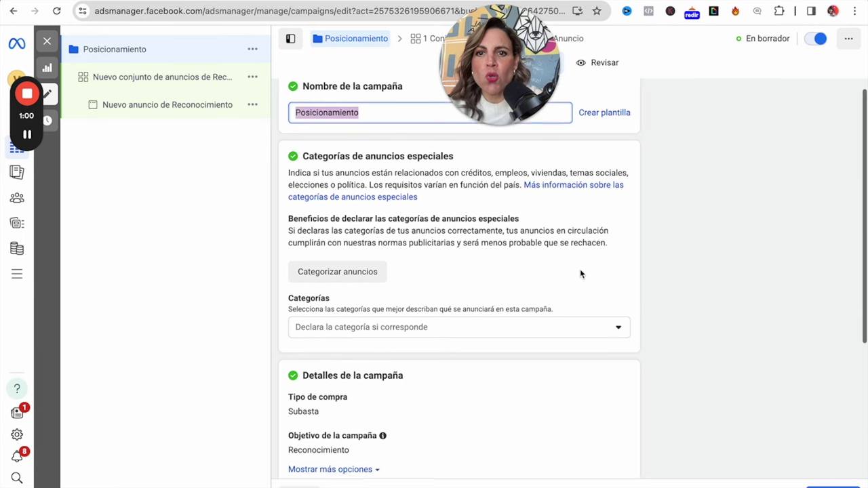
pyautogui.scroll(-3, 580, 274)
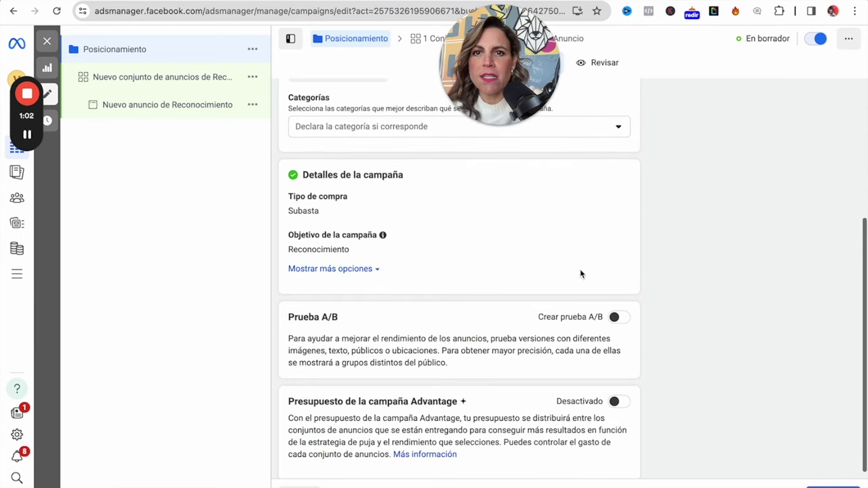
pyautogui.scroll(-1, 580, 273)
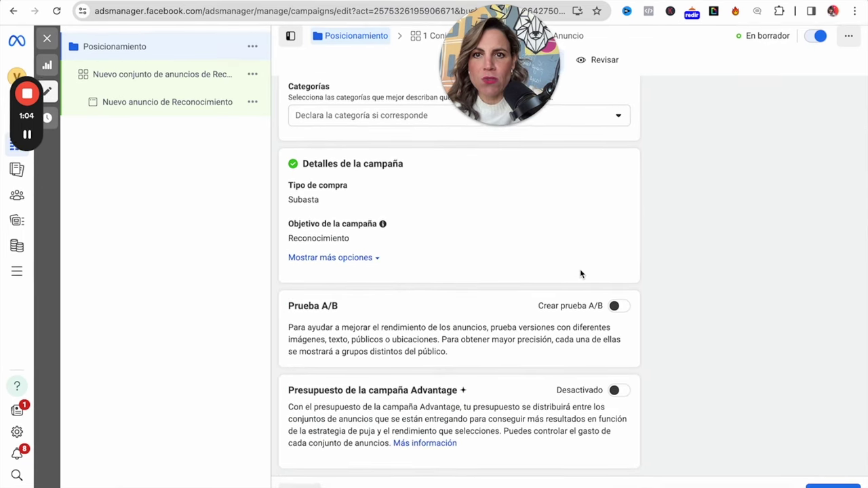
pyautogui.scroll(1, 580, 273)
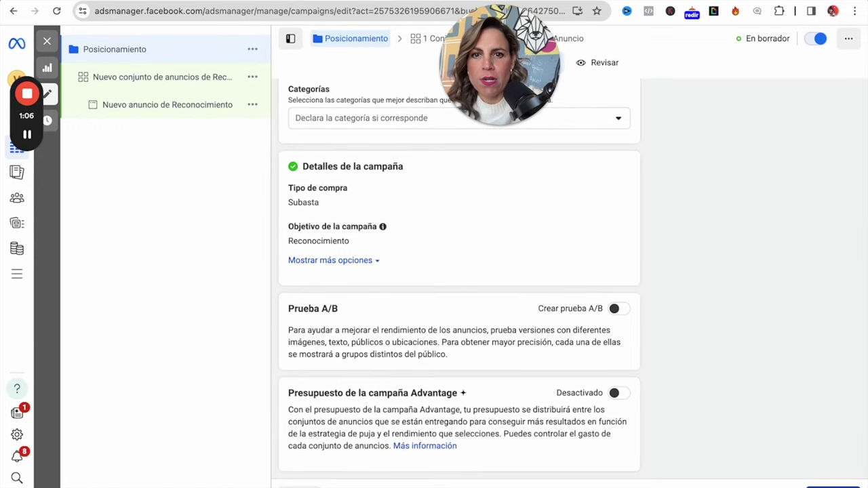
# Rename the ad set to Posicionamiento by pasting over its current name.
pyautogui.click(833, 486)
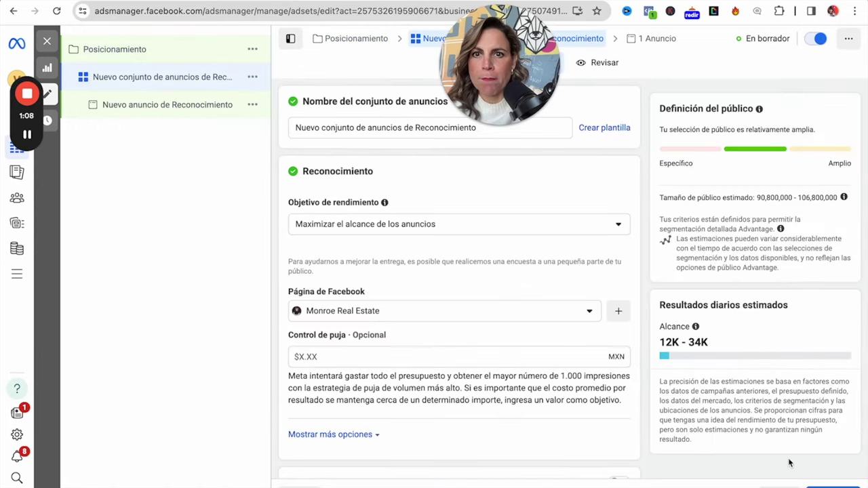
pyautogui.click(402, 129)
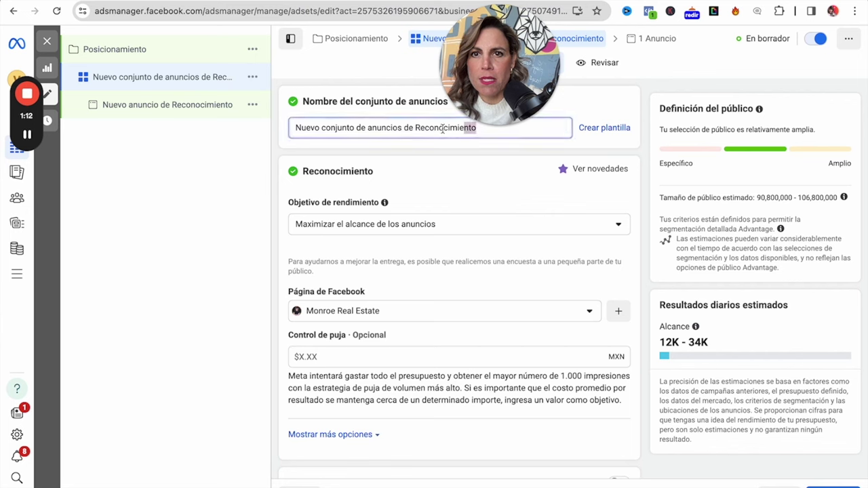
pyautogui.moveTo(476, 129); pyautogui.dragTo(282, 133)
pyautogui.hotkey('ctrl', 'v')
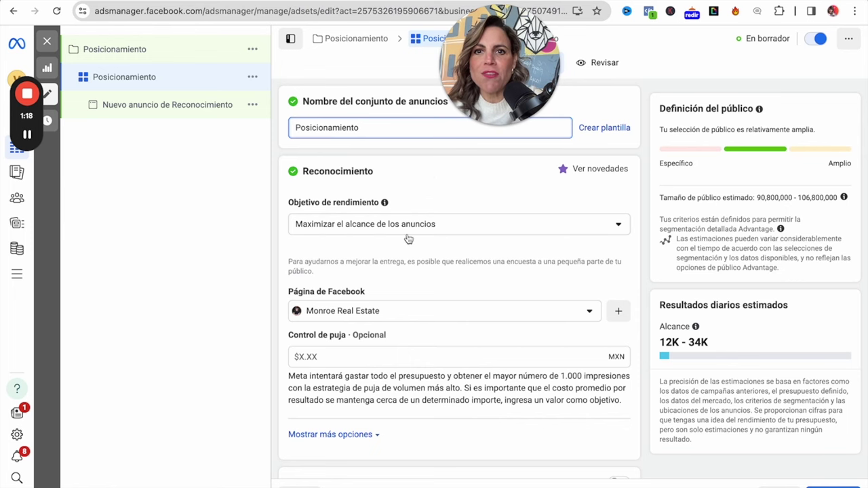
# Dismiss the budget scheduling promo card in the ad set settings.
pyautogui.scroll(-1, 426, 254)
pyautogui.scroll(-5, 425, 254)
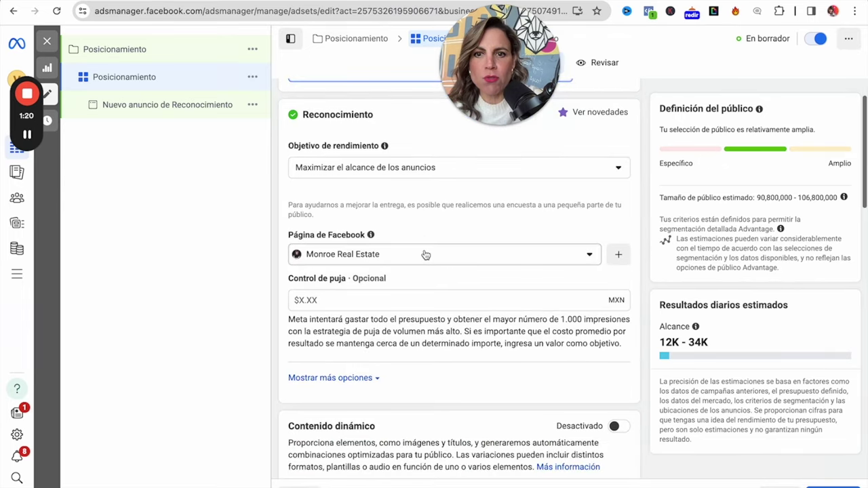
pyautogui.scroll(-1, 426, 254)
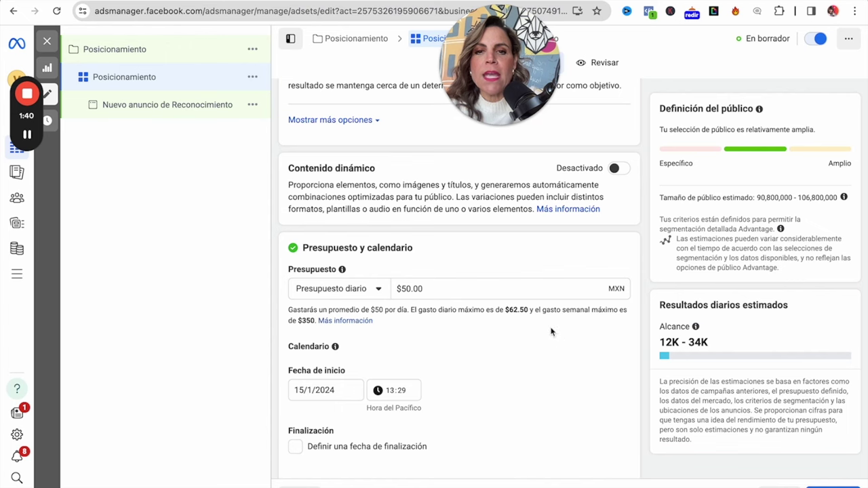
pyautogui.scroll(-1, 571, 407)
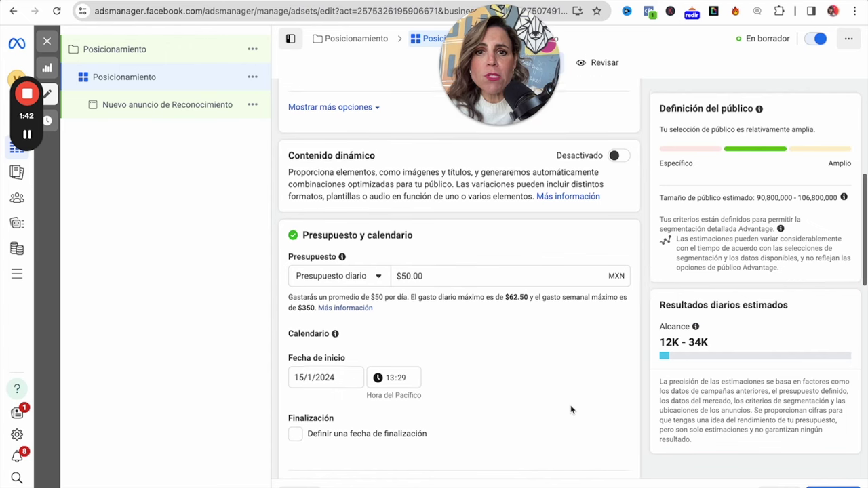
pyautogui.scroll(-4, 570, 405)
pyautogui.scroll(-5, 570, 405)
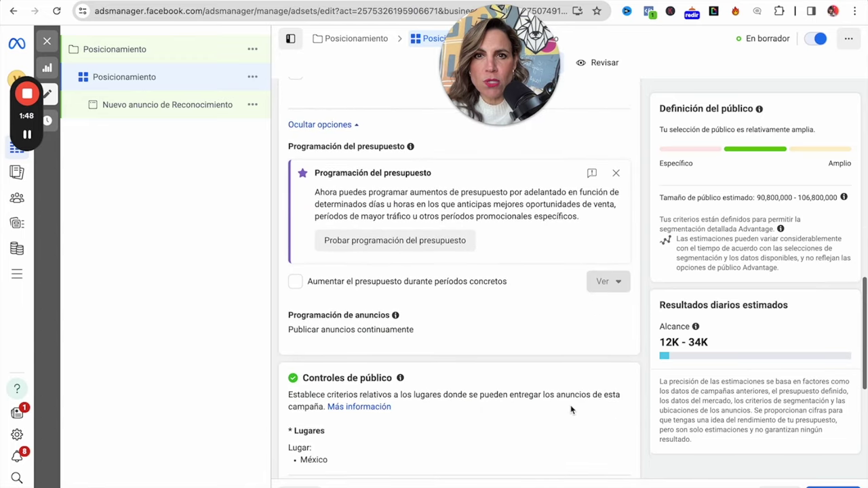
pyautogui.click(615, 170)
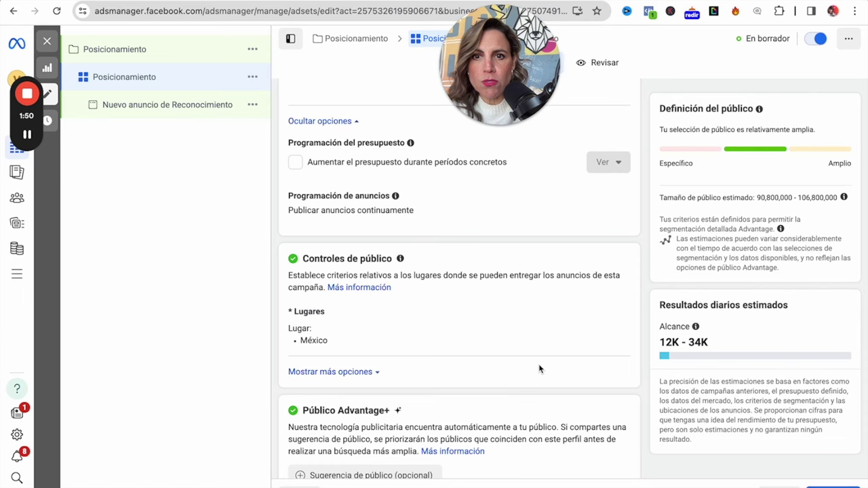
pyautogui.scroll(-1, 538, 368)
pyautogui.scroll(-3, 504, 334)
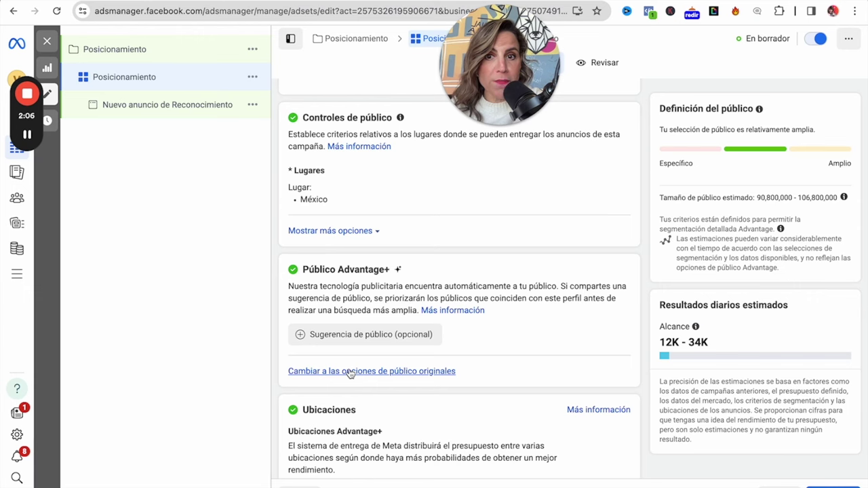
# Use original audience options and add insta30dias-YT, Formulario30Das-YT, Videos30Dias-YT and Web30Dias-YT audiences.
pyautogui.click(349, 372)
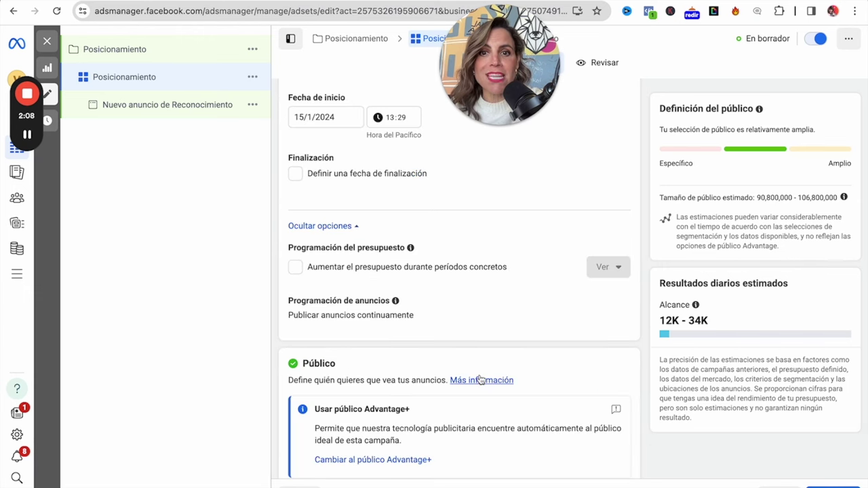
pyautogui.scroll(-4, 480, 380)
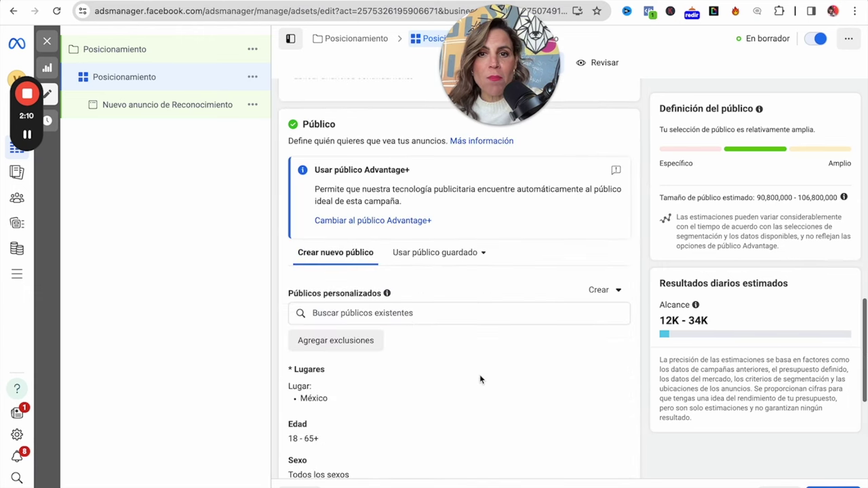
pyautogui.scroll(-1, 479, 375)
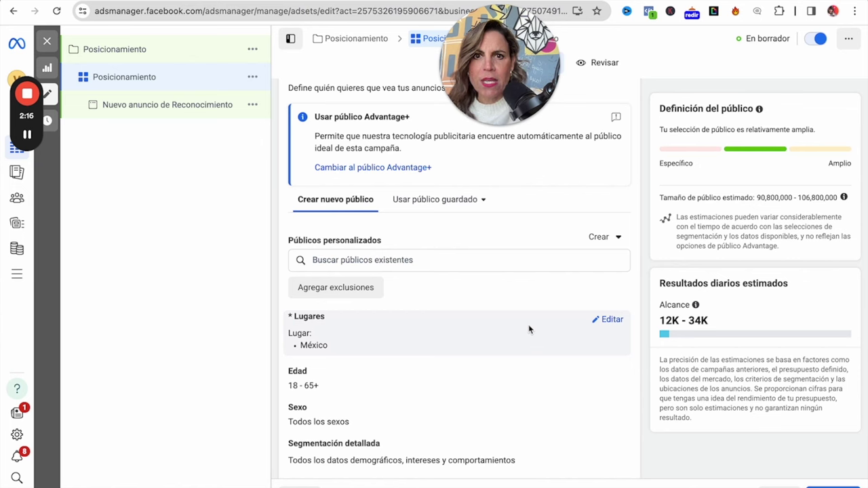
pyautogui.click(424, 259)
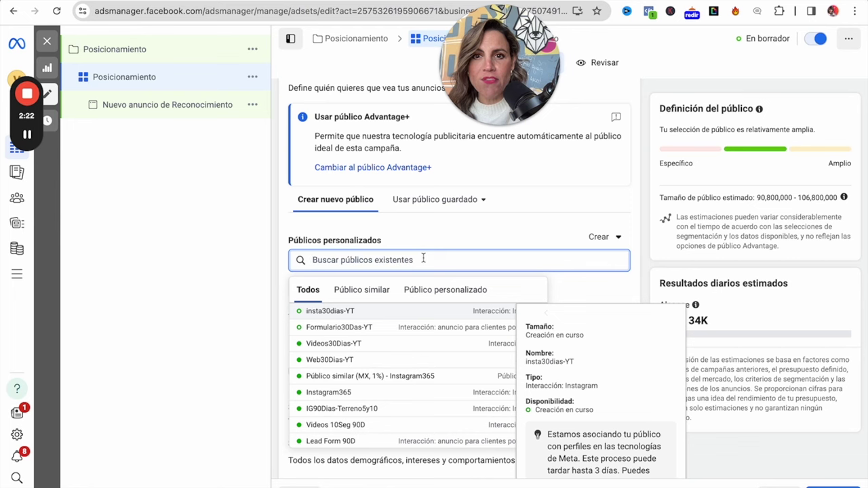
pyautogui.click(363, 318)
pyautogui.click(355, 364)
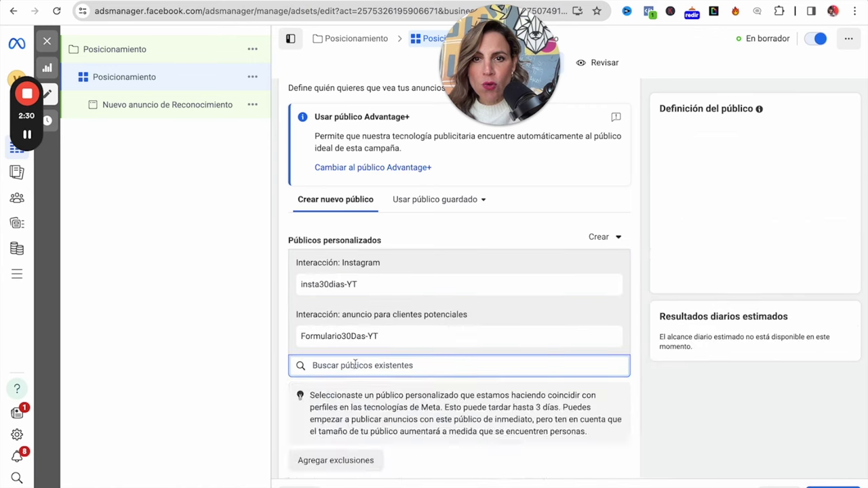
pyautogui.click(336, 417)
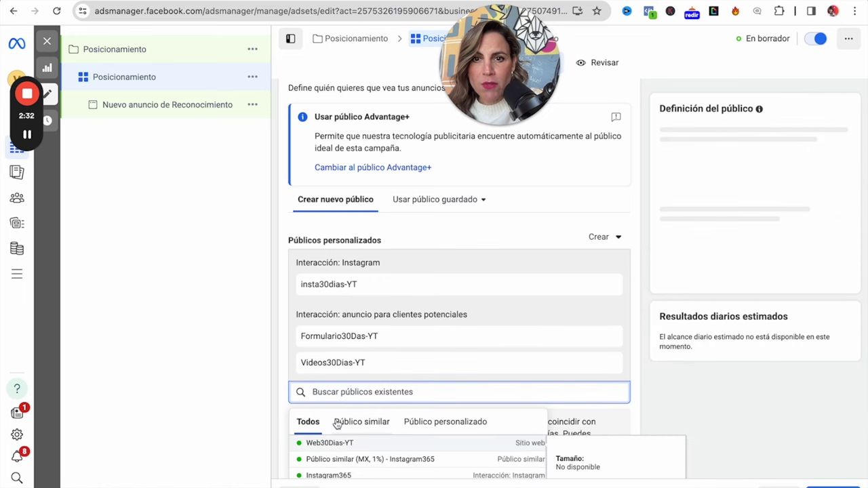
pyautogui.click(337, 444)
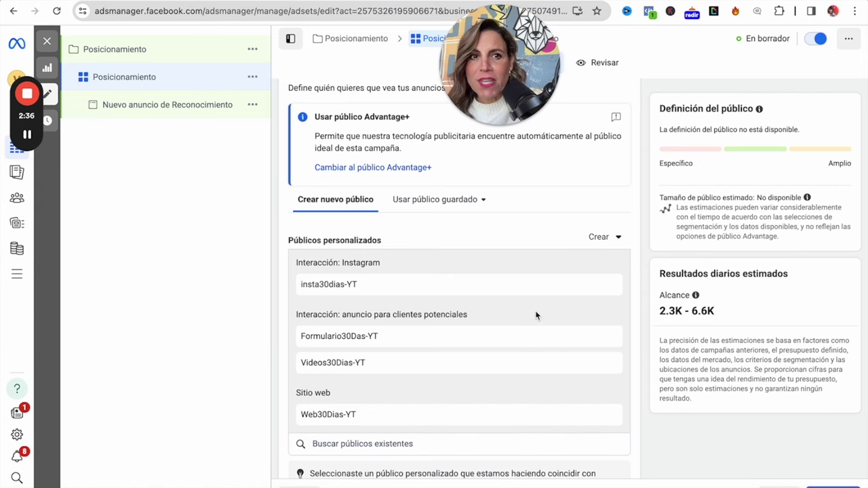
# Replace México with Tijuana, Baja California, searched as 'tiju', as the ad set location.
pyautogui.scroll(-1, 656, 353)
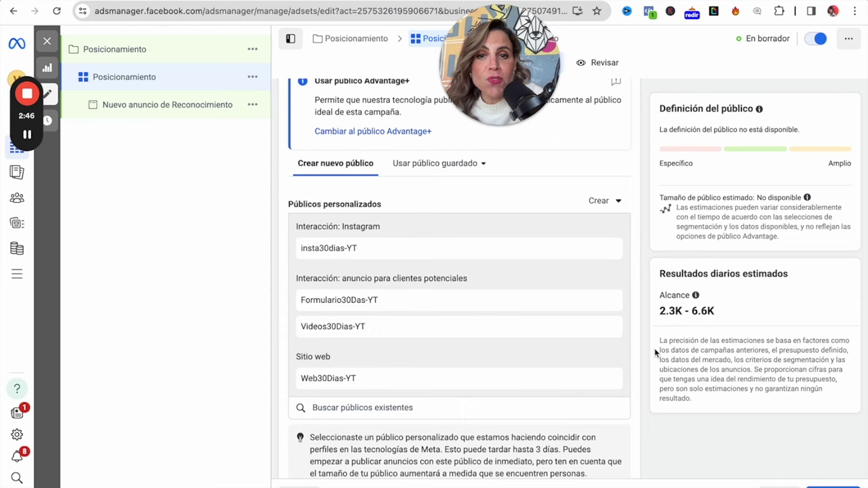
pyautogui.scroll(-3, 654, 348)
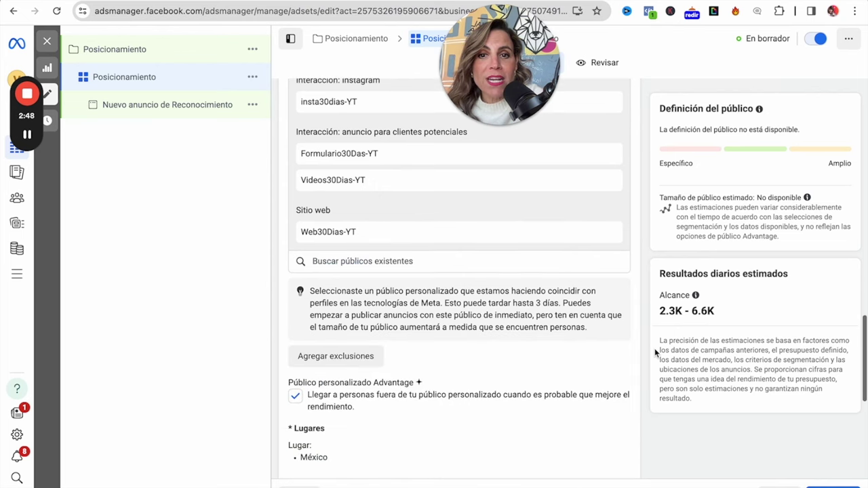
pyautogui.scroll(-3, 654, 348)
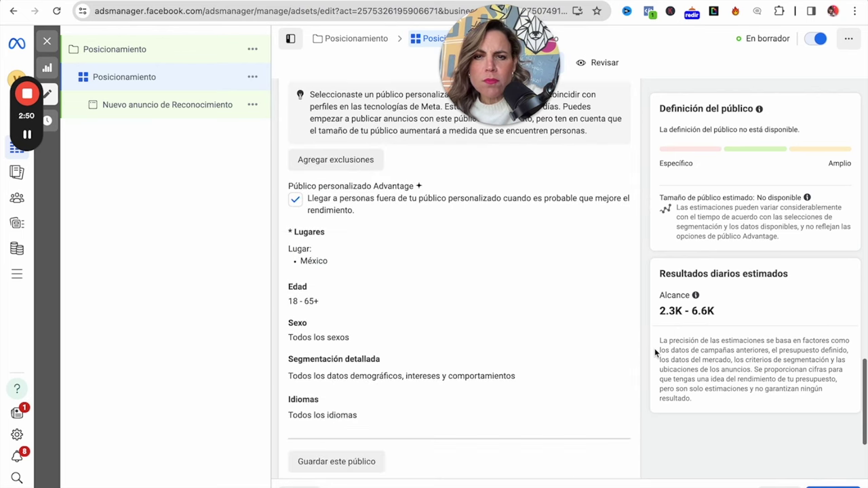
pyautogui.moveTo(587, 265)
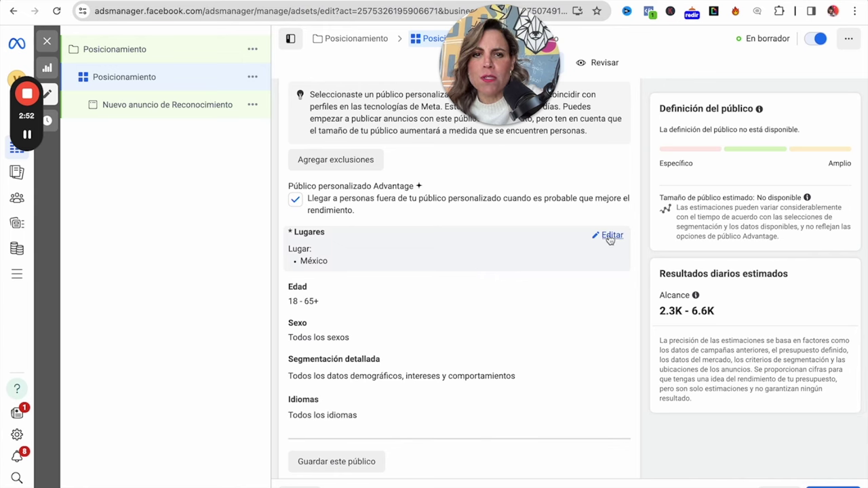
pyautogui.click(609, 236)
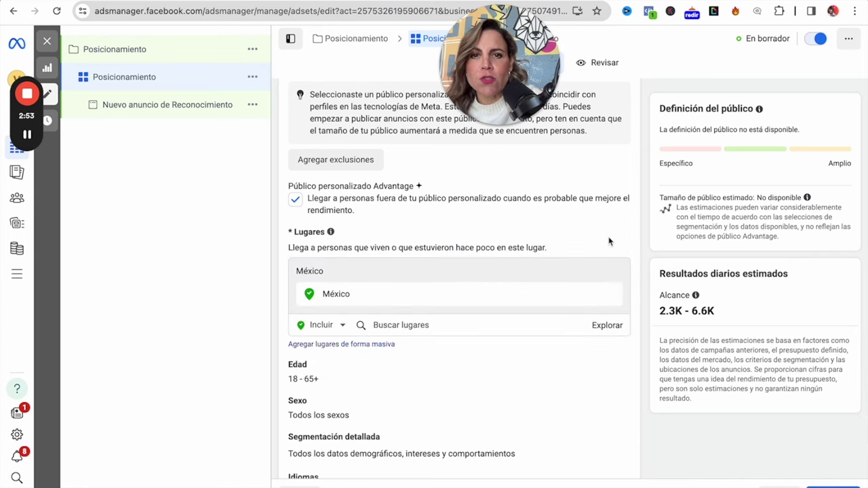
pyautogui.click(422, 324)
pyautogui.write('tijuana baja')
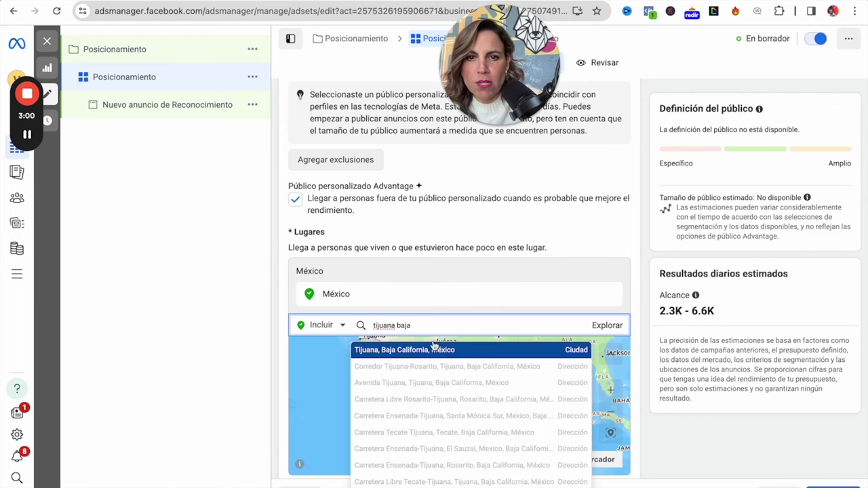
pyautogui.click(436, 349)
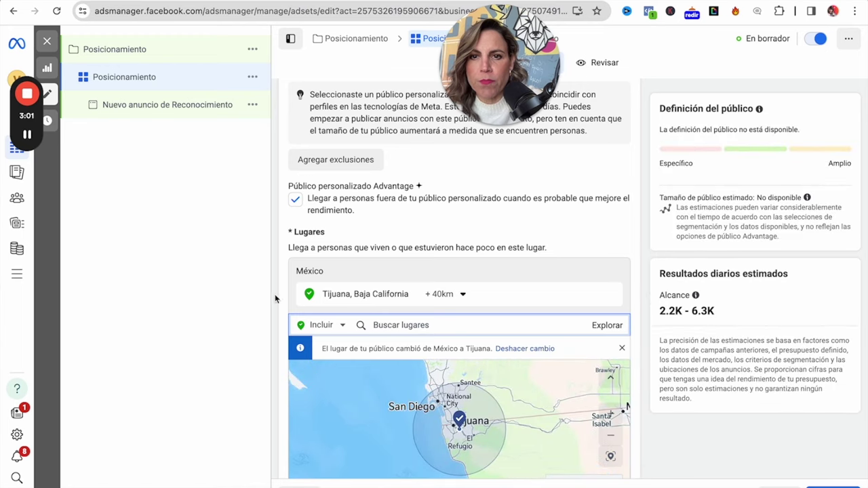
pyautogui.scroll(-1, 642, 405)
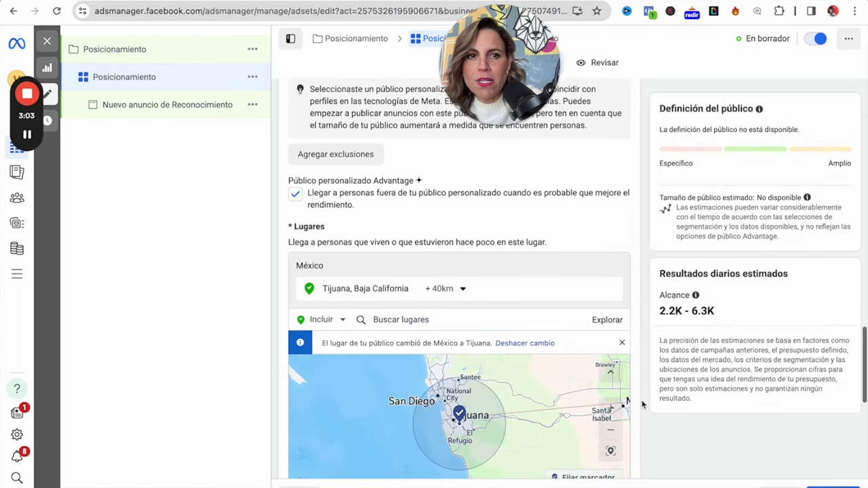
pyautogui.scroll(-2, 642, 405)
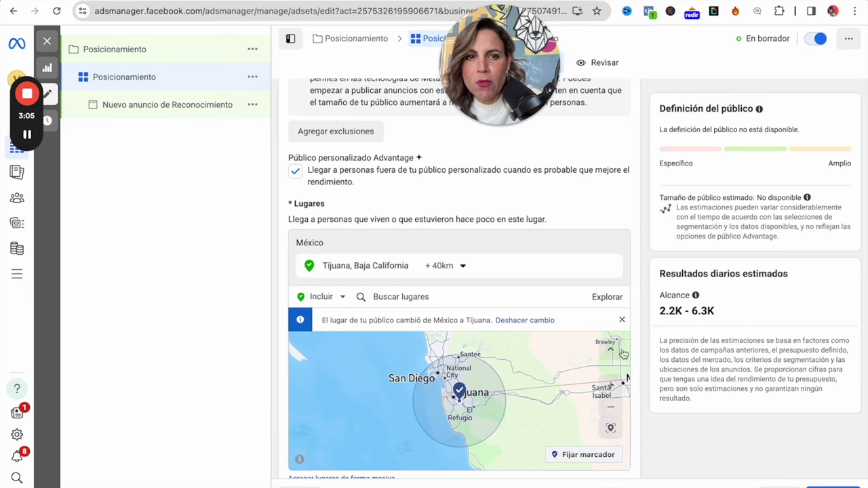
pyautogui.scroll(-5, 638, 359)
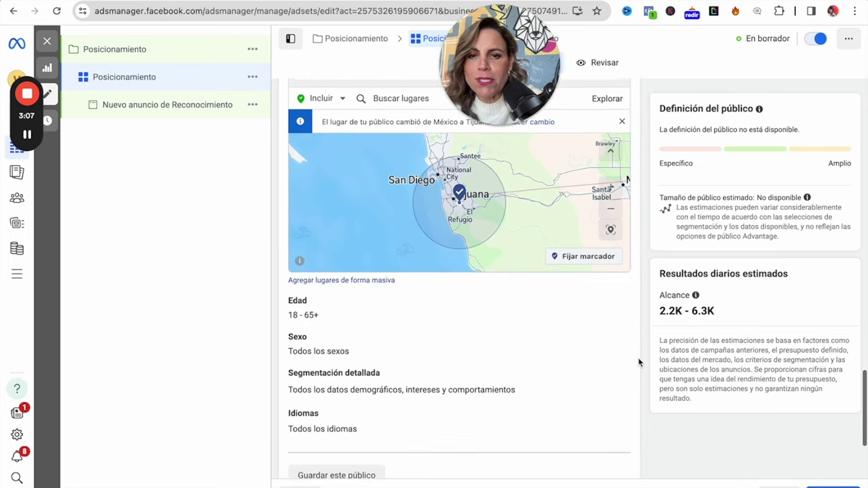
pyautogui.scroll(-4, 638, 357)
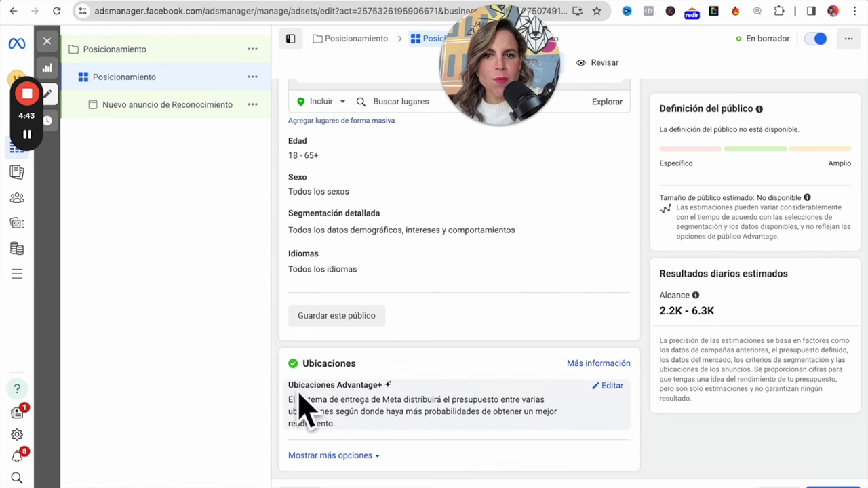
# Switch the ad set to manual placements and exclude Audience Network.
pyautogui.click(606, 386)
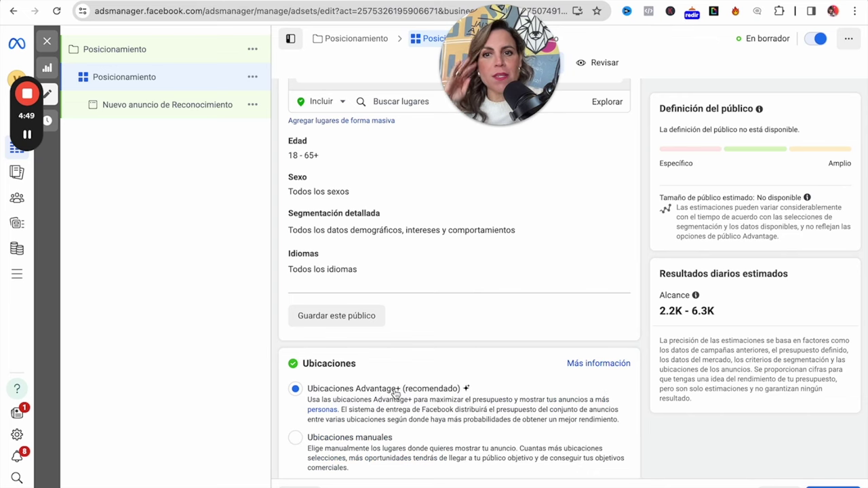
pyautogui.scroll(-1, 426, 444)
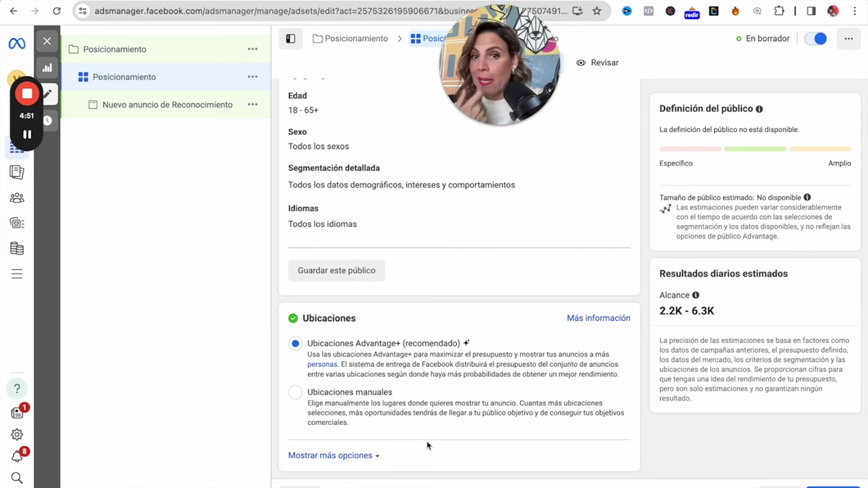
pyautogui.click(296, 393)
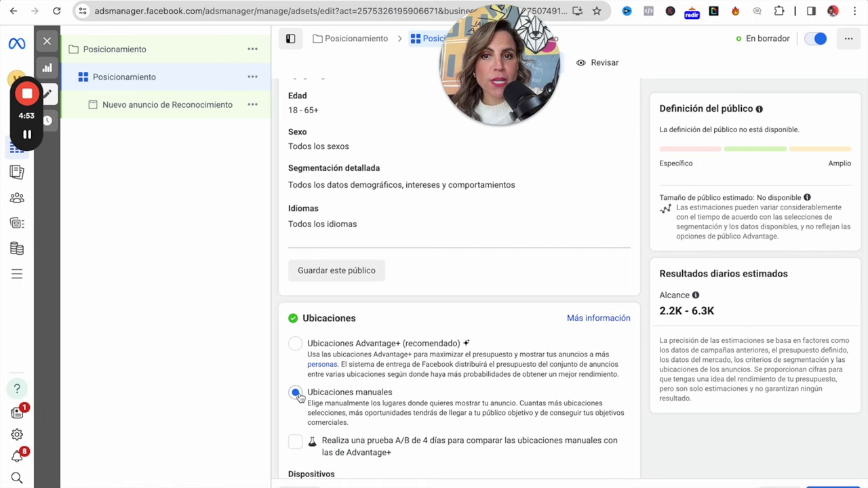
pyautogui.scroll(-3, 550, 367)
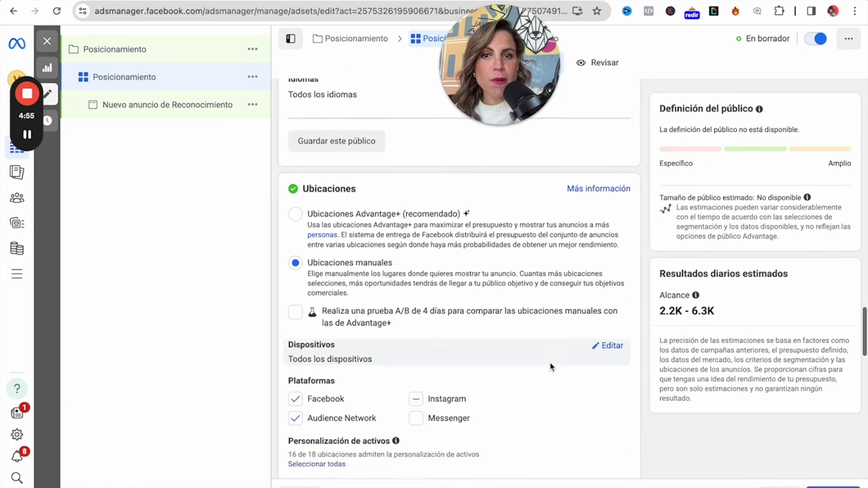
pyautogui.scroll(-2, 550, 366)
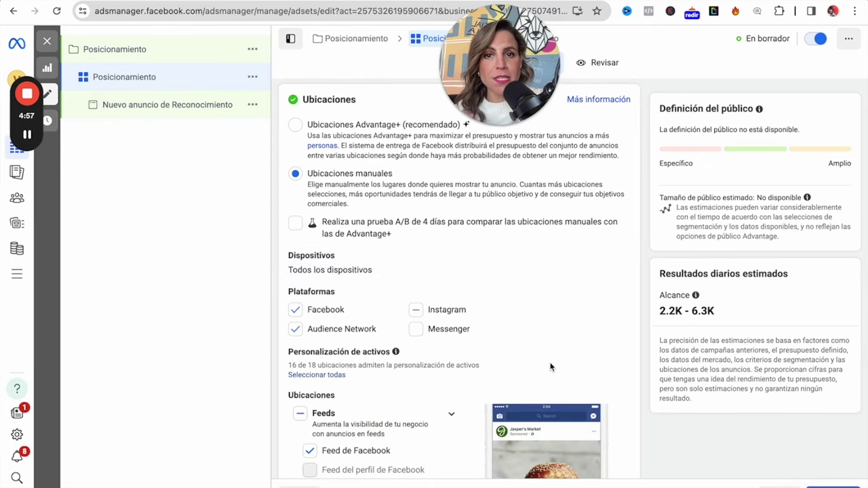
pyautogui.click(295, 330)
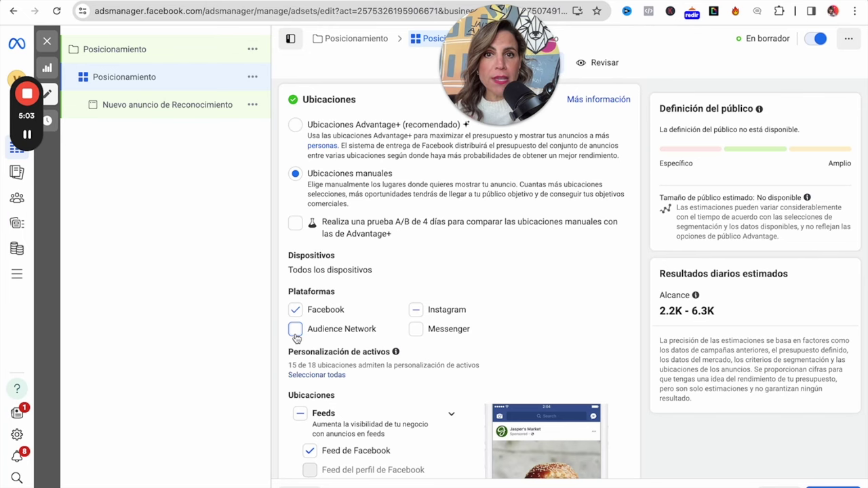
# Uncheck the Facebook Marketplace, video feeds, Instagram Explore and profile feed placements.
pyautogui.scroll(-2, 319, 326)
pyautogui.scroll(-2, 319, 326)
pyautogui.click(310, 366)
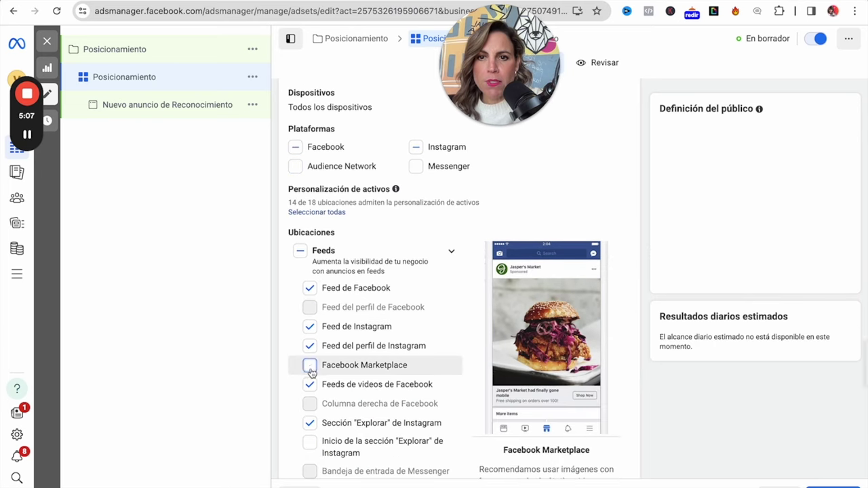
pyautogui.click(310, 384)
pyautogui.click(310, 423)
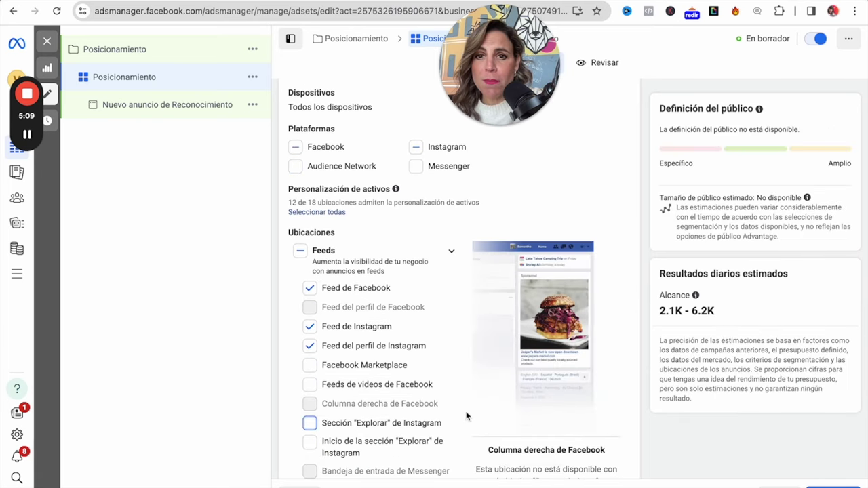
pyautogui.scroll(-1, 467, 417)
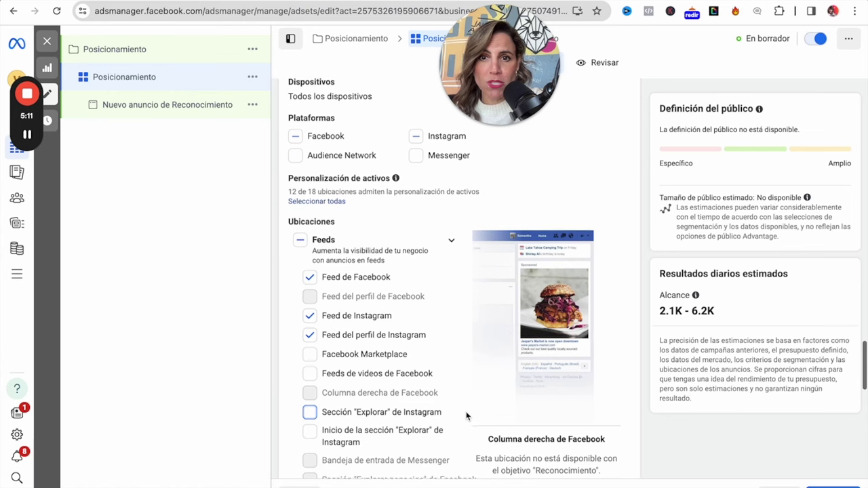
pyautogui.scroll(-2, 467, 417)
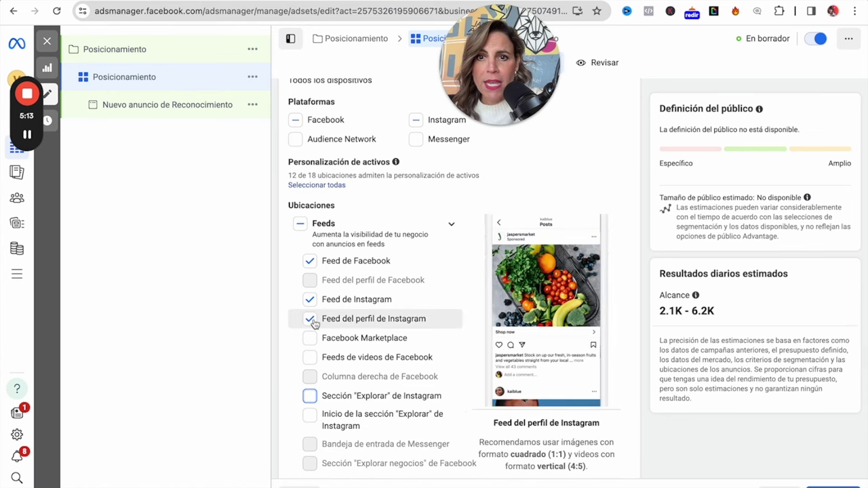
pyautogui.click(314, 320)
# Exclude the instream video/reels and search results placements, then open the ad.
pyautogui.scroll(-1, 443, 352)
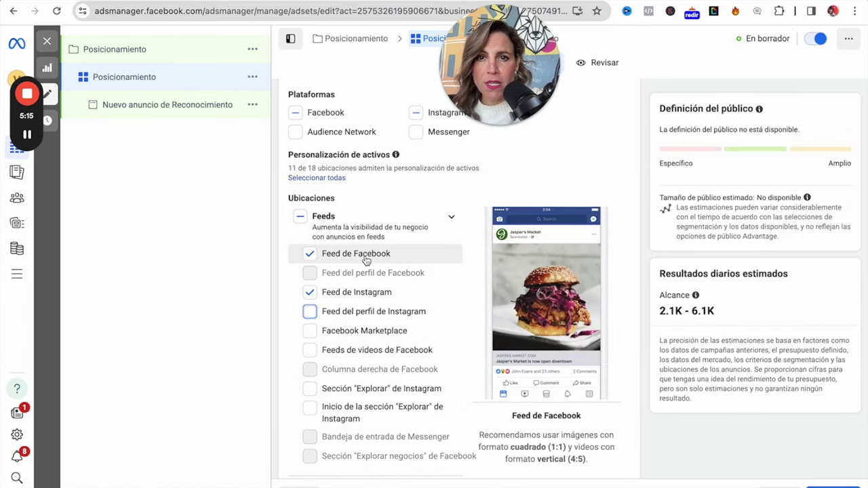
pyautogui.scroll(-5, 370, 319)
pyautogui.scroll(-3, 421, 342)
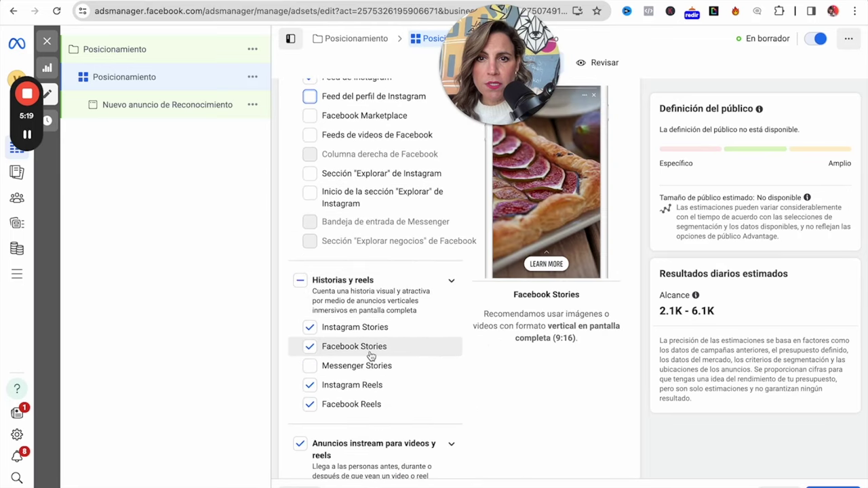
pyautogui.scroll(-3, 375, 376)
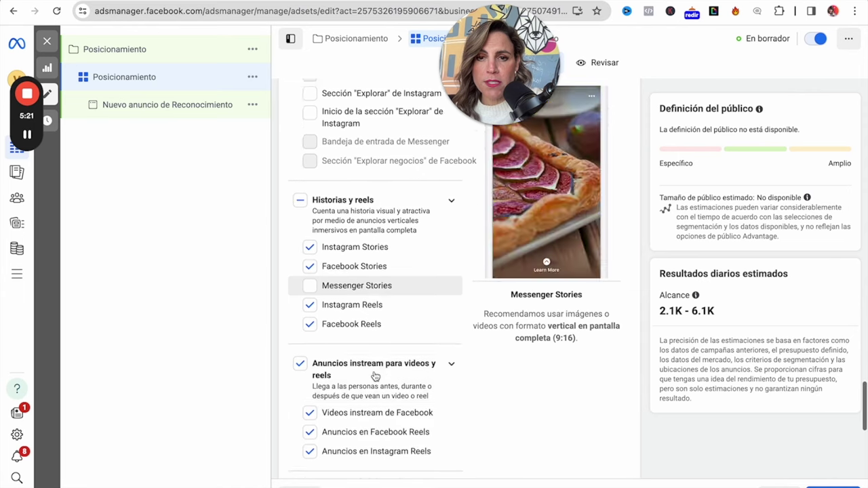
pyautogui.click(300, 356)
pyautogui.scroll(-5, 414, 426)
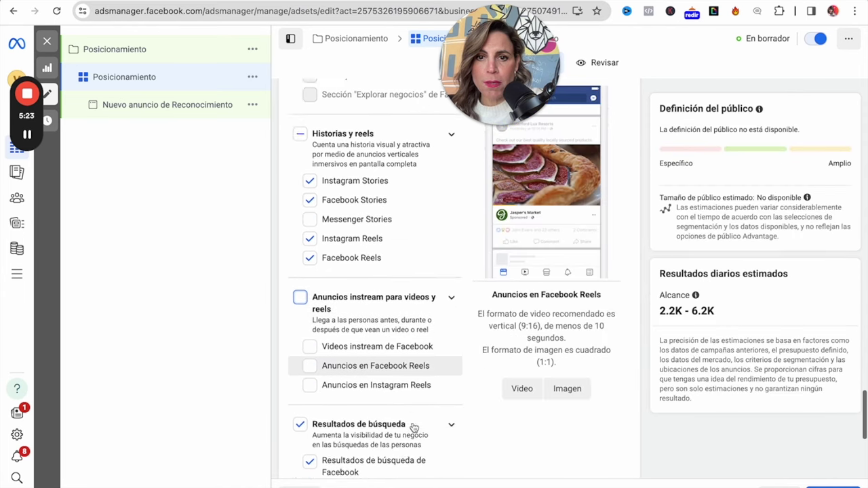
pyautogui.click(299, 276)
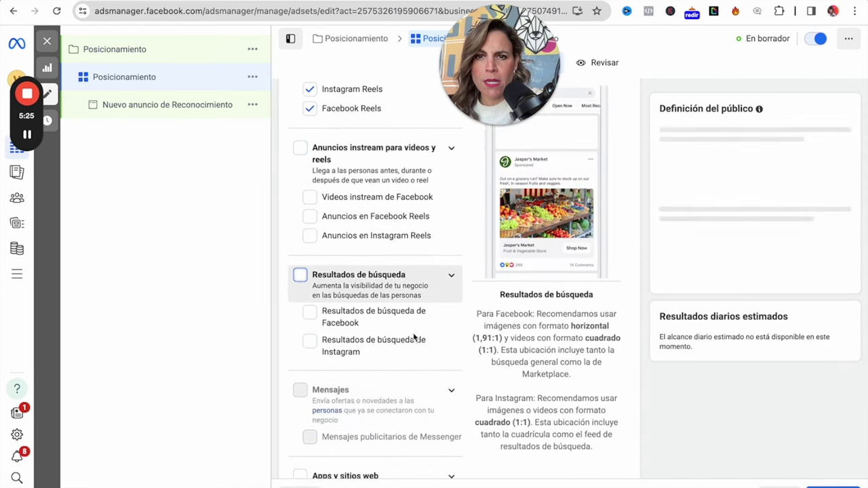
pyautogui.scroll(-4, 407, 366)
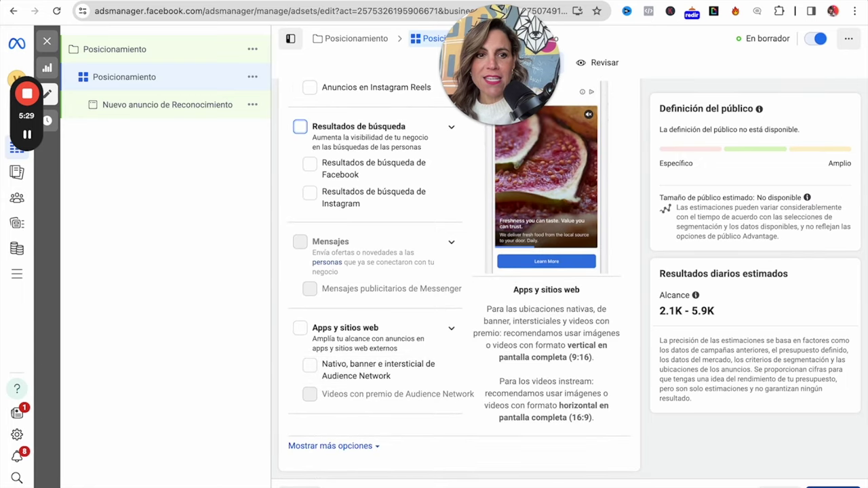
pyautogui.click(814, 484)
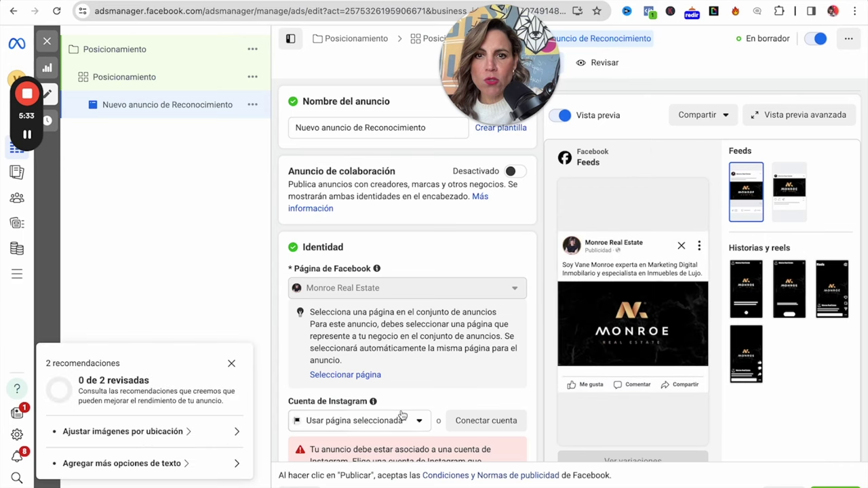
# Set the ad's Instagram account to the page's account, then open the TOP OF MIND ad.
pyautogui.click(402, 416)
pyautogui.click(378, 470)
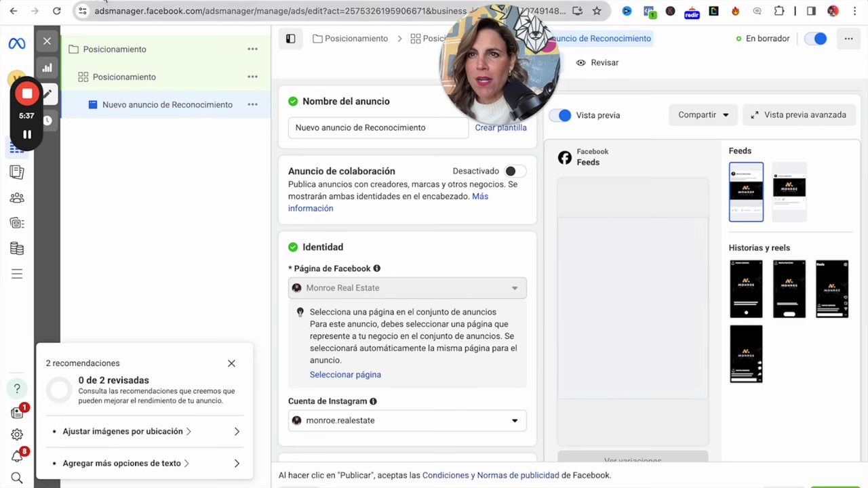
pyautogui.click(126, 78)
pyautogui.click(126, 106)
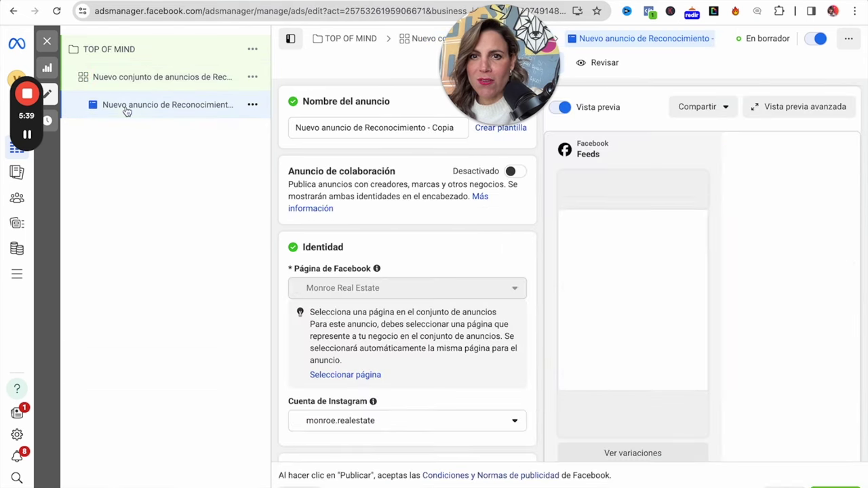
# Expand and select the full primary text of the TOP OF MIND ad.
pyautogui.scroll(-7, 471, 319)
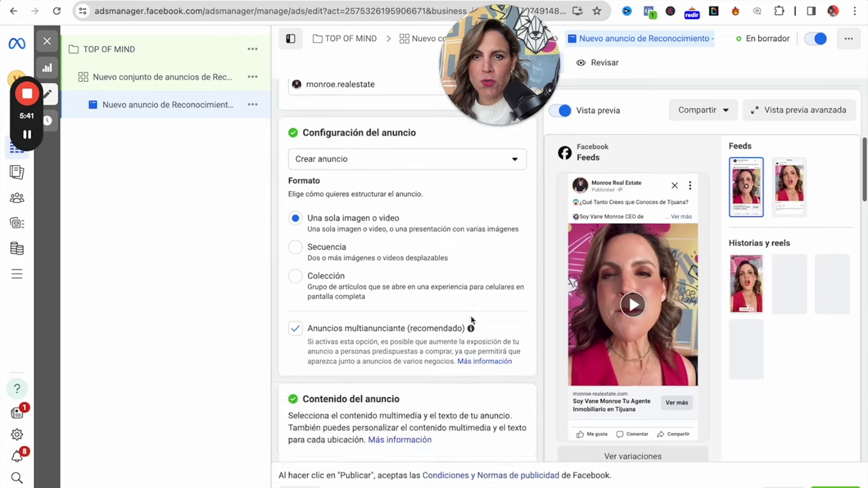
pyautogui.scroll(-8, 471, 320)
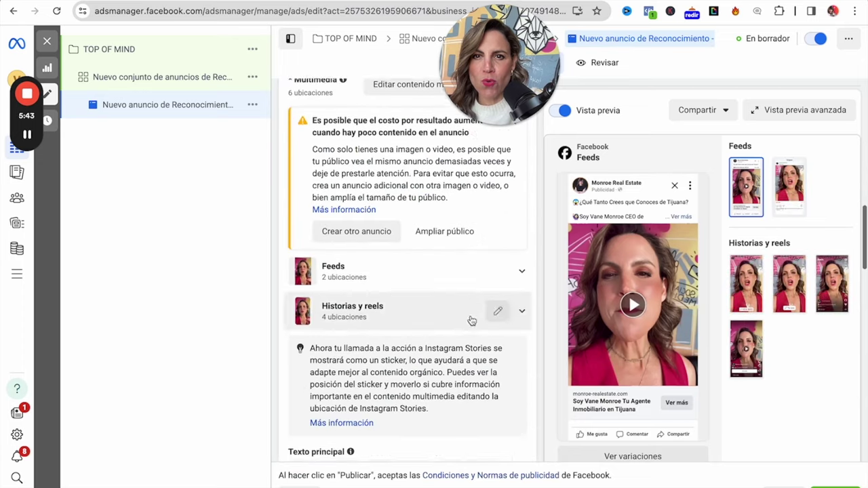
pyautogui.scroll(-1, 472, 320)
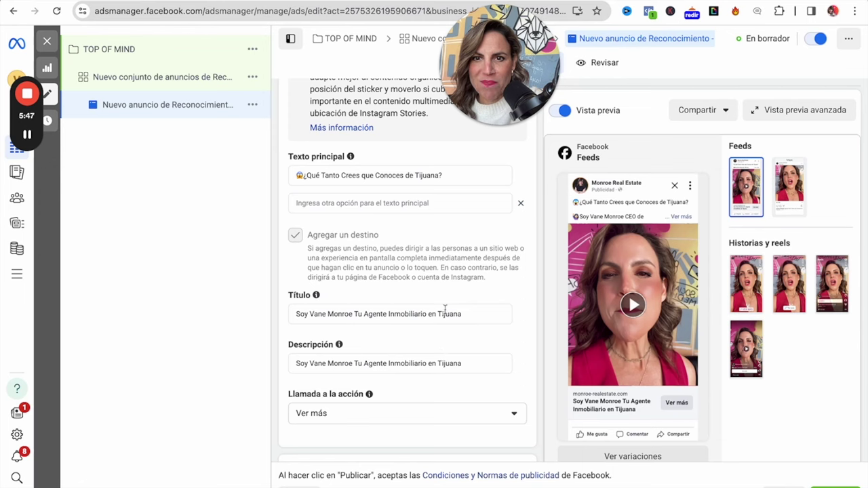
pyautogui.click(442, 173)
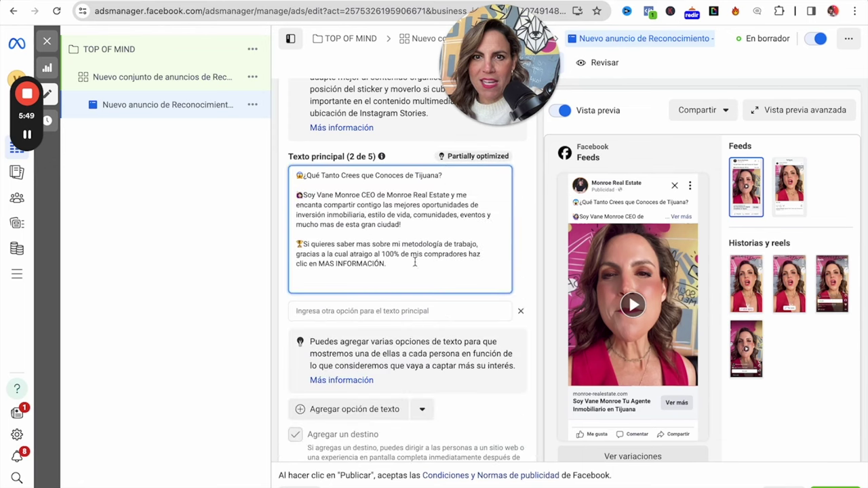
pyautogui.moveTo(406, 263); pyautogui.dragTo(279, 168)
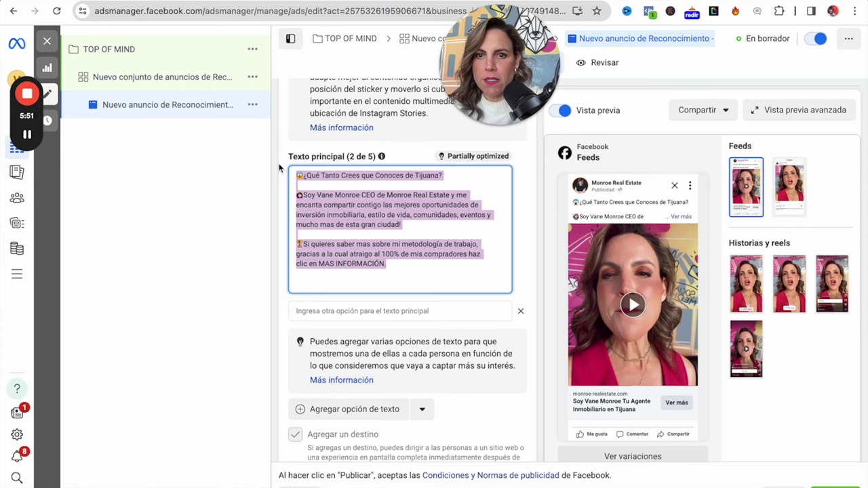
pyautogui.scroll(-3, 496, 314)
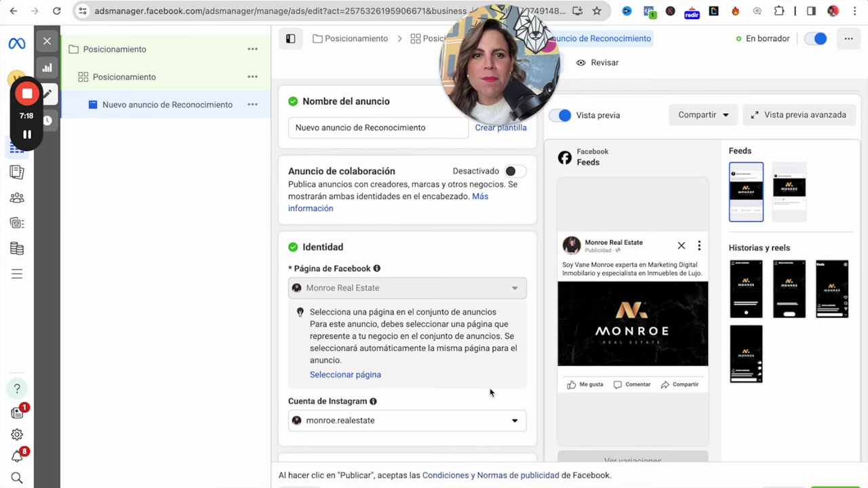
# Dismiss the low-content cost warning and remove all existing media from the ad.
pyautogui.scroll(-2, 490, 394)
pyautogui.scroll(-4, 490, 393)
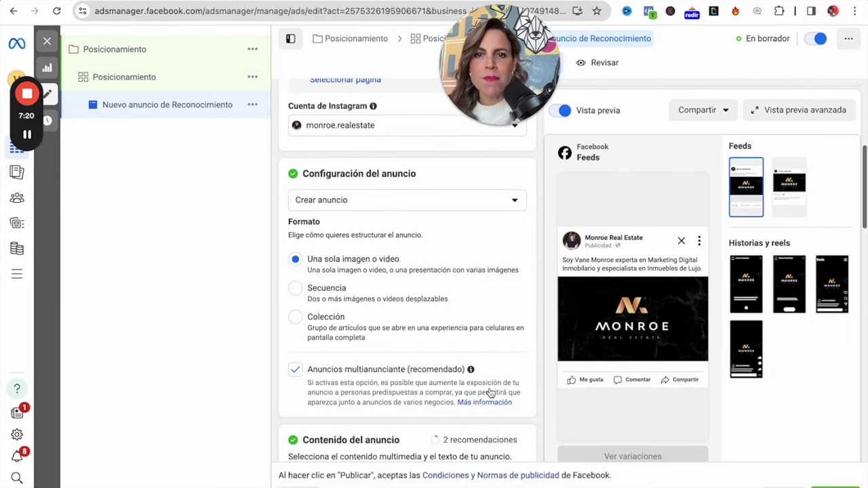
pyautogui.scroll(-1, 491, 394)
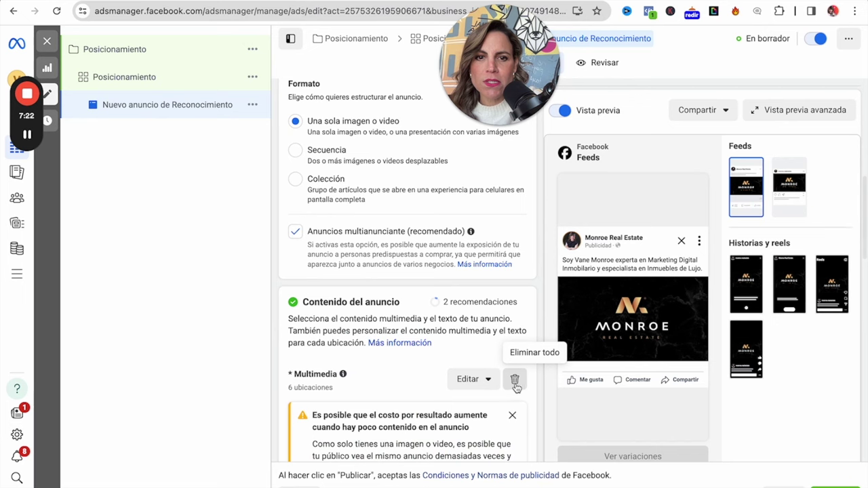
pyautogui.click(513, 416)
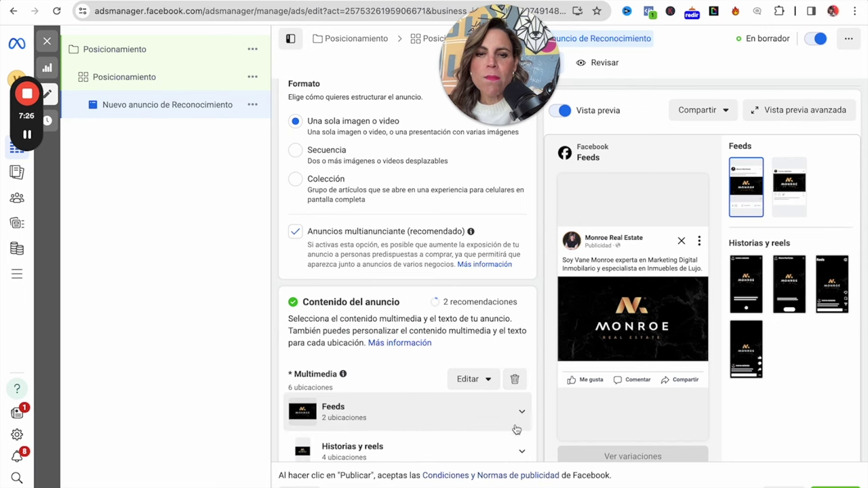
pyautogui.click(515, 379)
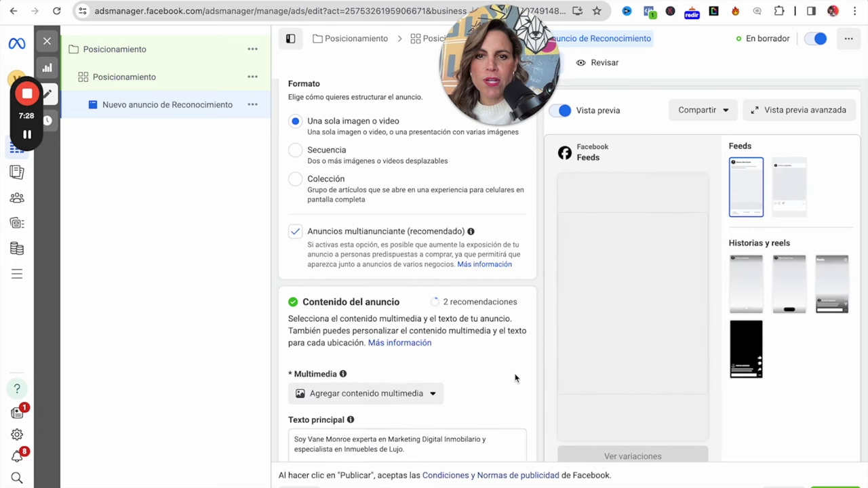
# Delete the old primary text and bring up the add-media options.
pyautogui.scroll(-3, 459, 353)
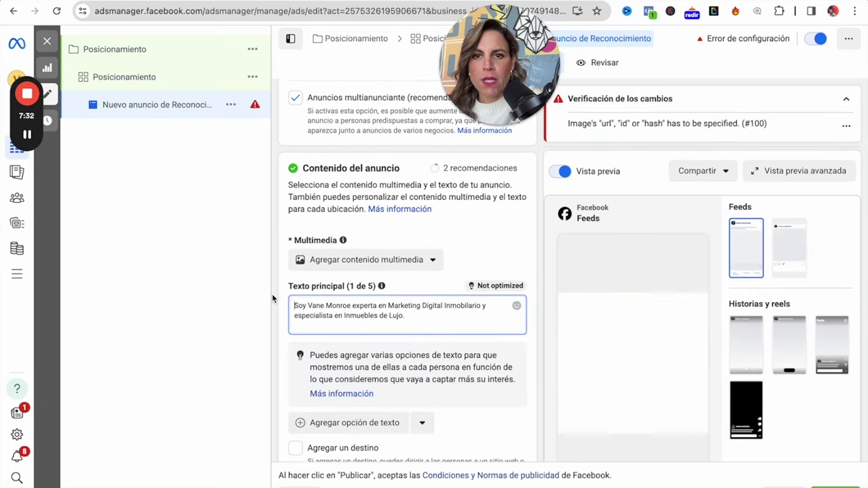
pyautogui.moveTo(397, 316); pyautogui.dragTo(289, 306)
pyautogui.press('BackSpace')
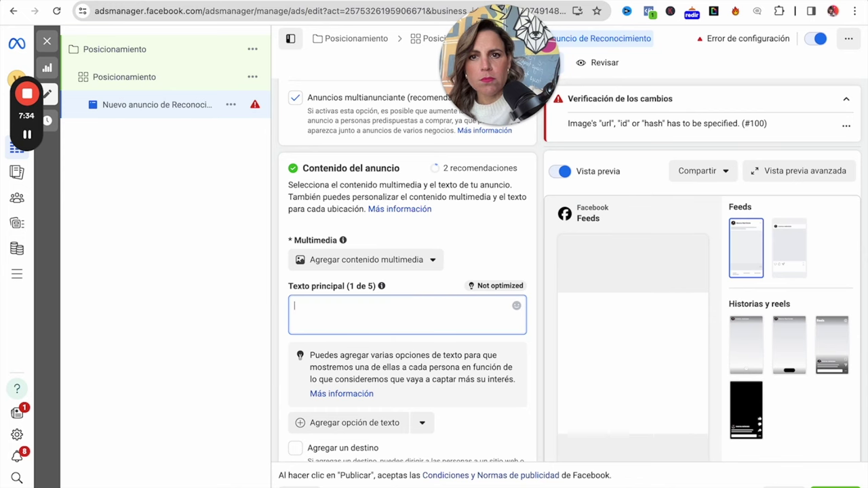
pyautogui.click(422, 262)
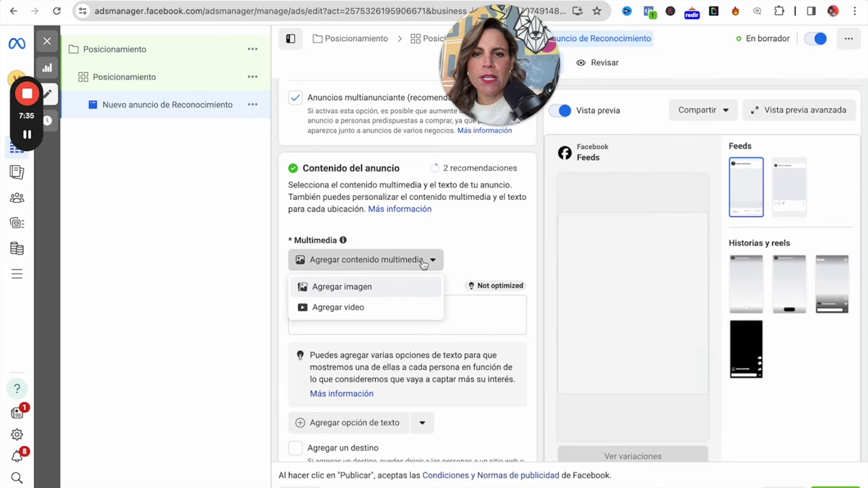
# Add the Sigueme.MOV video, preview its full 17-second trim, and close the setup window.
pyautogui.click(363, 308)
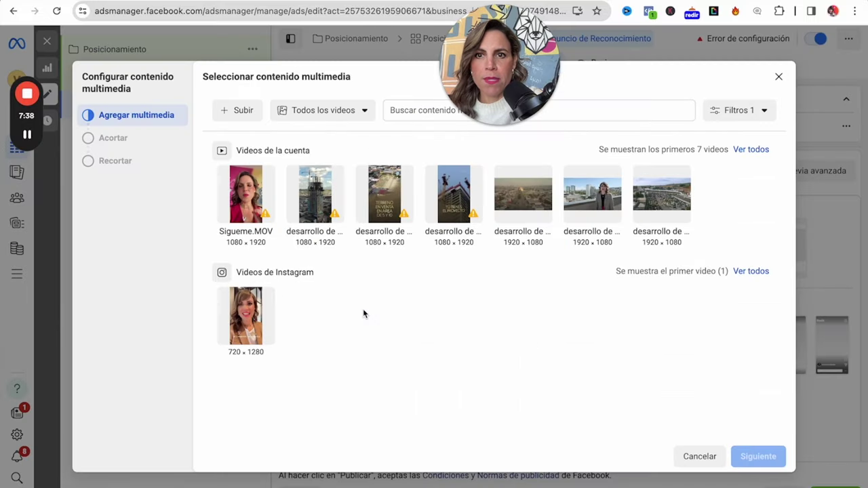
pyautogui.click(249, 201)
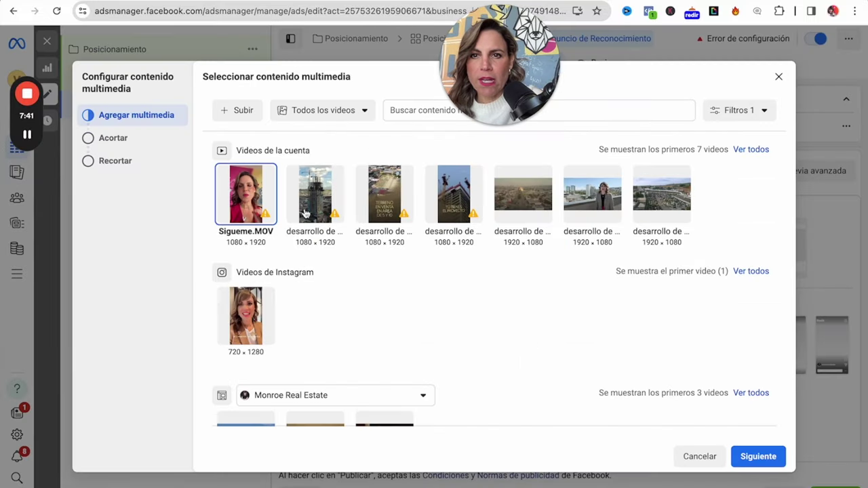
pyautogui.click(761, 458)
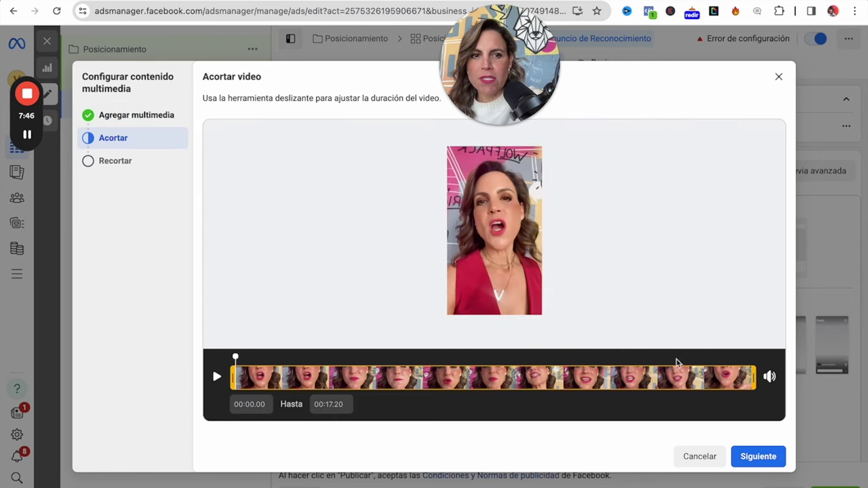
pyautogui.click(217, 377)
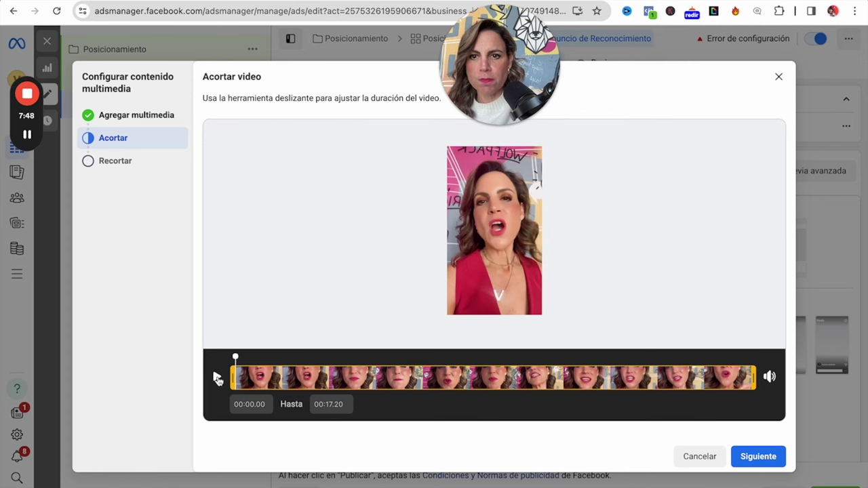
pyautogui.press('XF86AudioRaiseVolume')
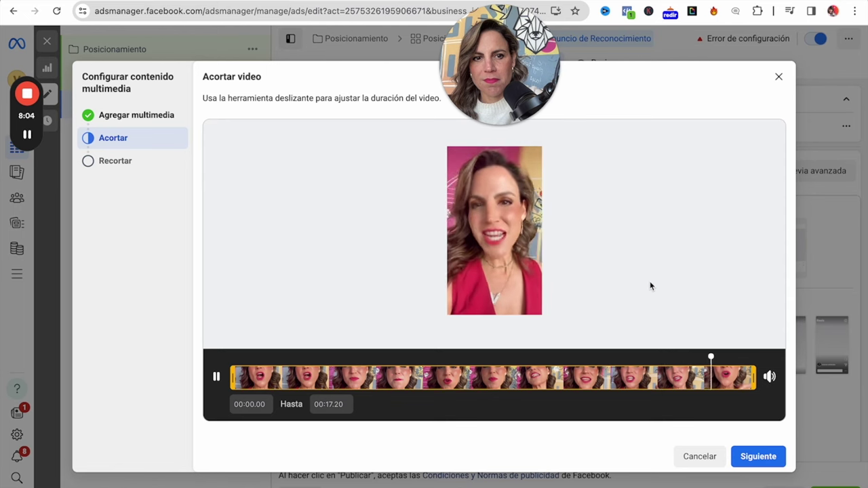
pyautogui.click(714, 458)
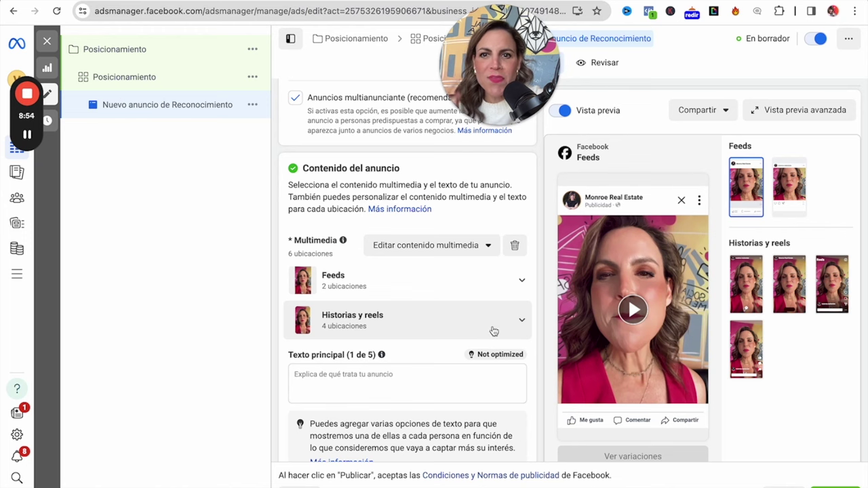
# Paste the '¿Qué Tanto Crees que Conoces de Tijuana?' copy as primary text and enable Agregar un destino.
pyautogui.click(331, 383)
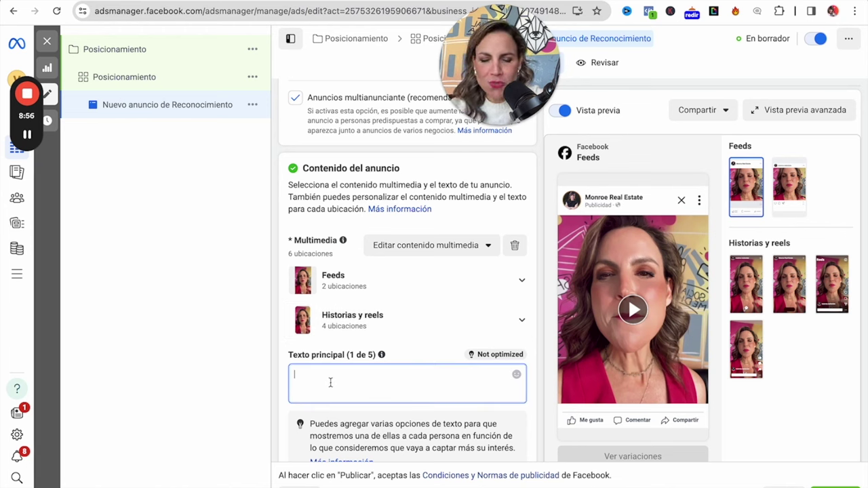
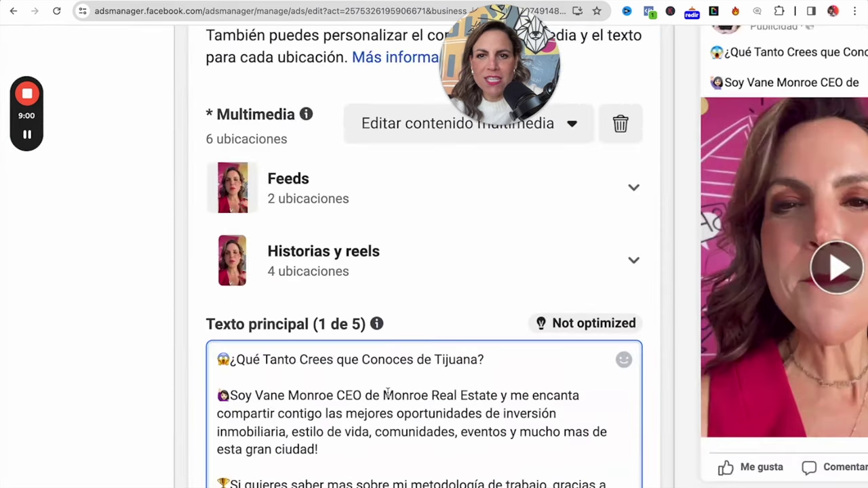
pyautogui.scroll(-2, 415, 414)
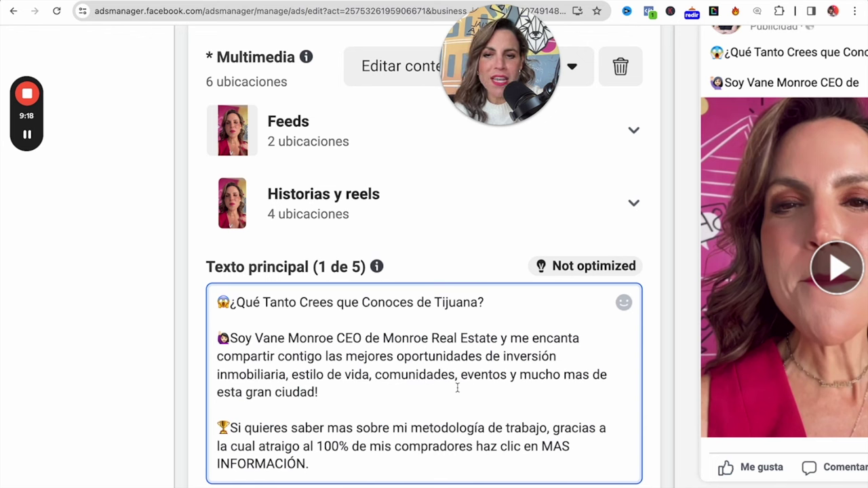
pyautogui.press('super+minus')
pyautogui.press('super+minus')
pyautogui.press('super+minus')
pyautogui.press('super+minus')
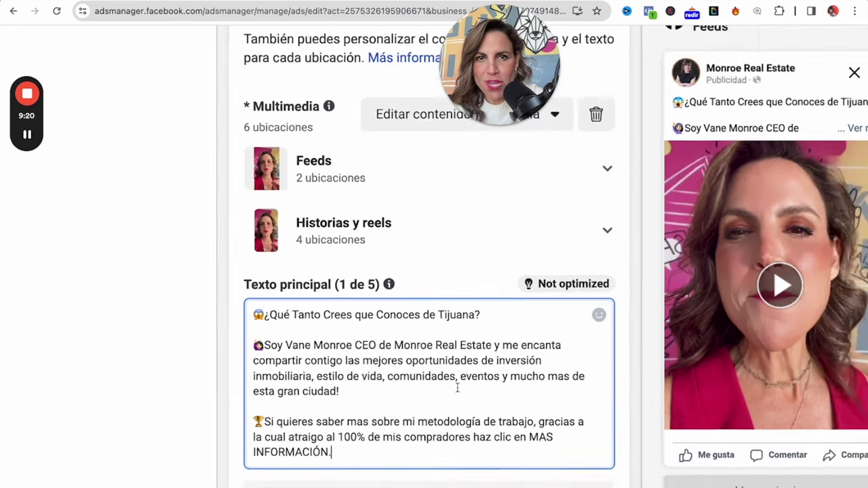
pyautogui.scroll(-3, 457, 388)
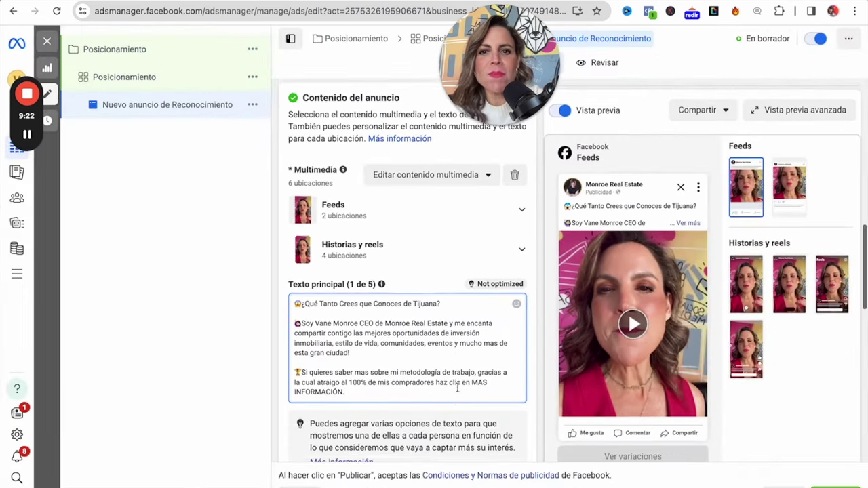
pyautogui.scroll(-5, 458, 388)
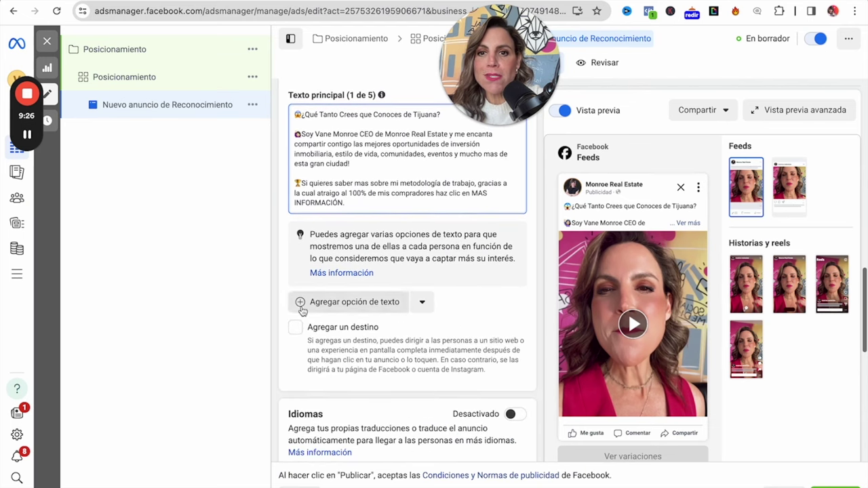
pyautogui.click(296, 330)
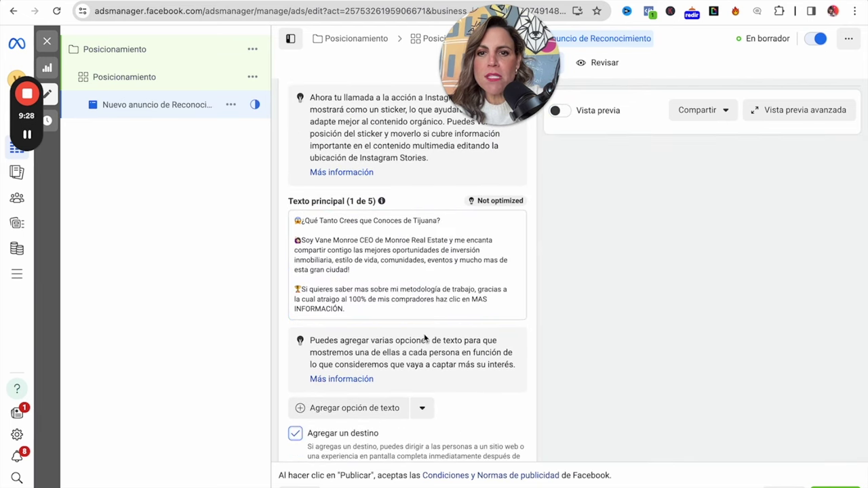
# Copy the TOP OF MIND ad's title 'Tu Agente Inmobiliario en Tijuana' into this ad's Título field.
pyautogui.scroll(-4, 452, 359)
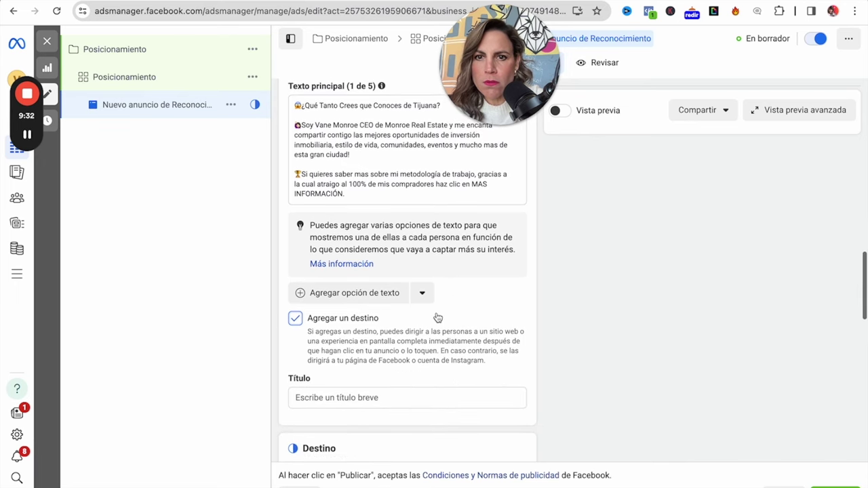
pyautogui.scroll(-2, 440, 318)
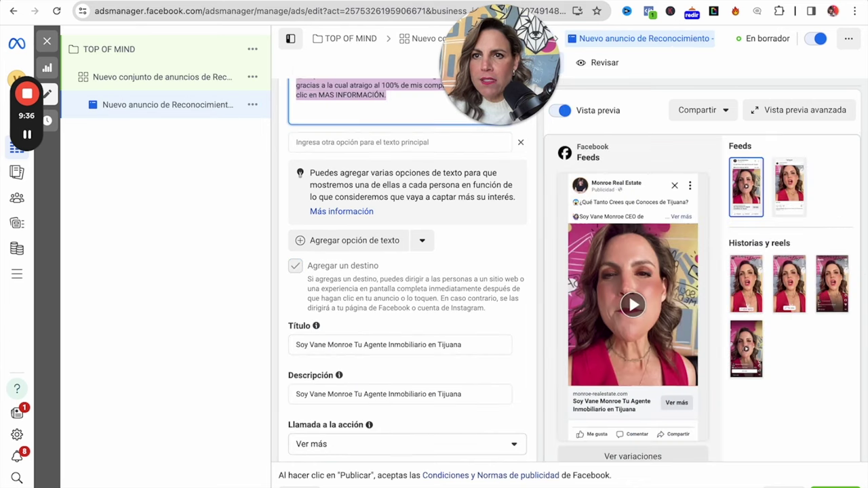
pyautogui.moveTo(478, 396); pyautogui.dragTo(293, 394)
pyautogui.hotkey('ctrl', 'c')
pyautogui.click(236, 4)
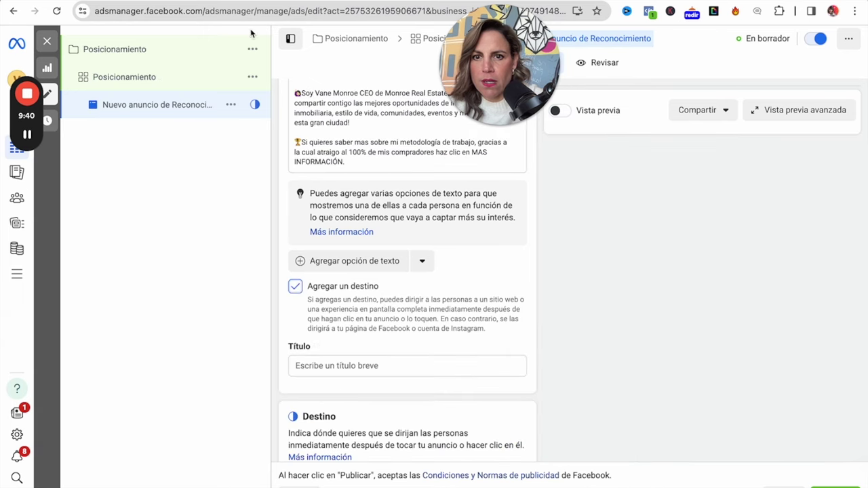
pyautogui.click(324, 365)
pyautogui.hotkey('ctrl', 'v')
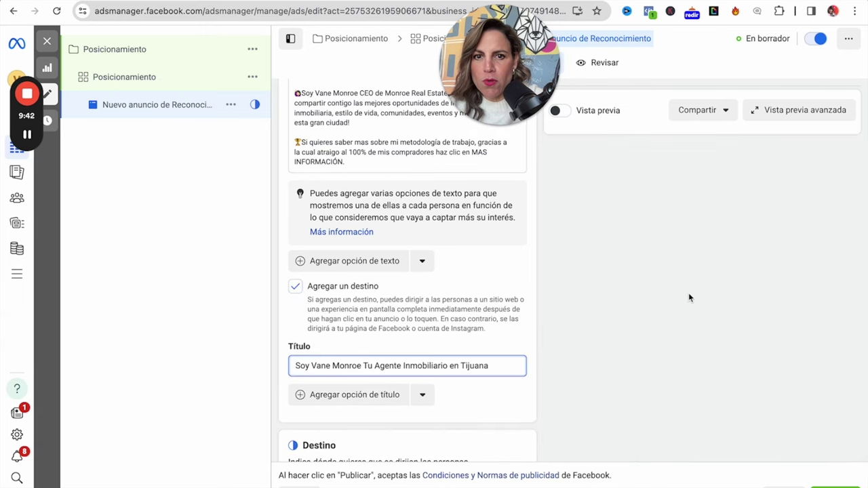
pyautogui.scroll(15, 741, 297)
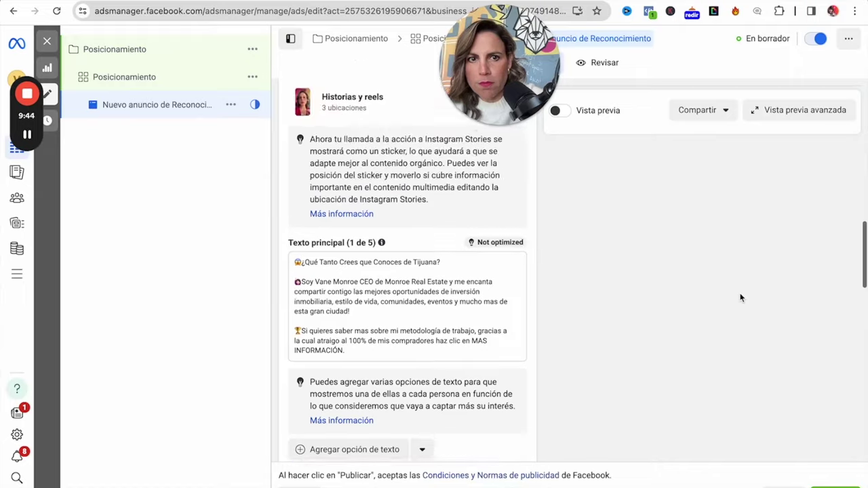
pyautogui.scroll(-15, 740, 297)
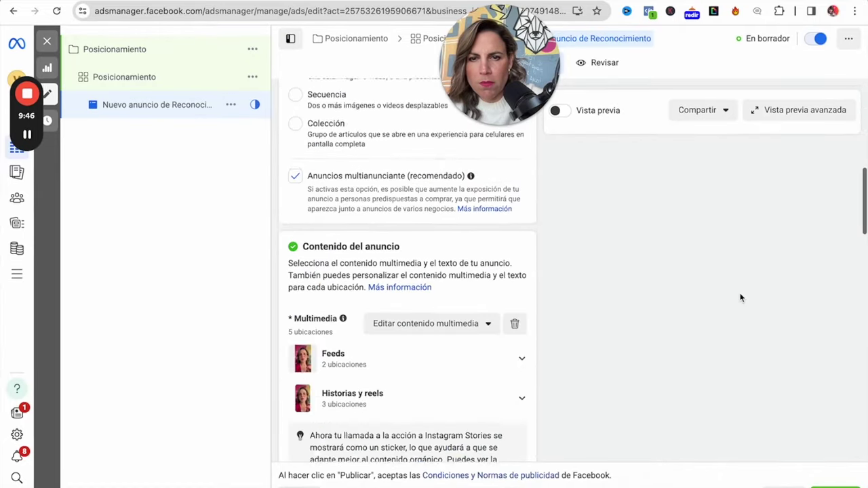
pyautogui.scroll(-4, 741, 297)
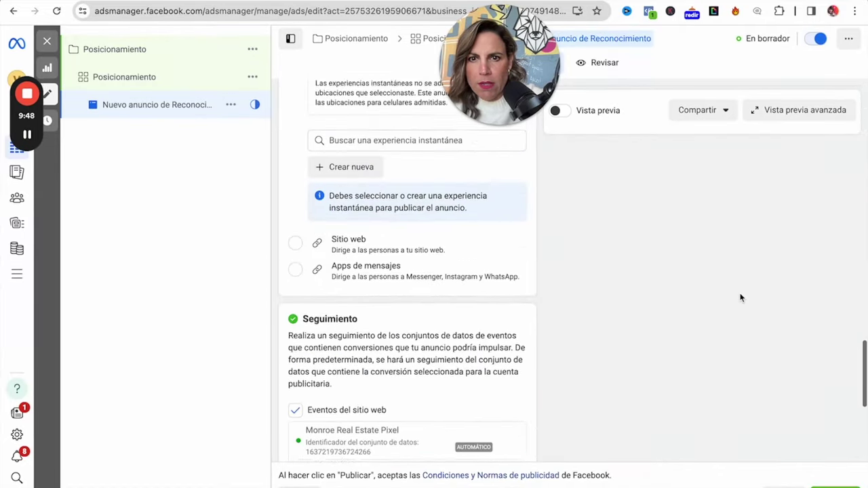
pyautogui.scroll(2, 740, 297)
pyautogui.scroll(5, 436, 274)
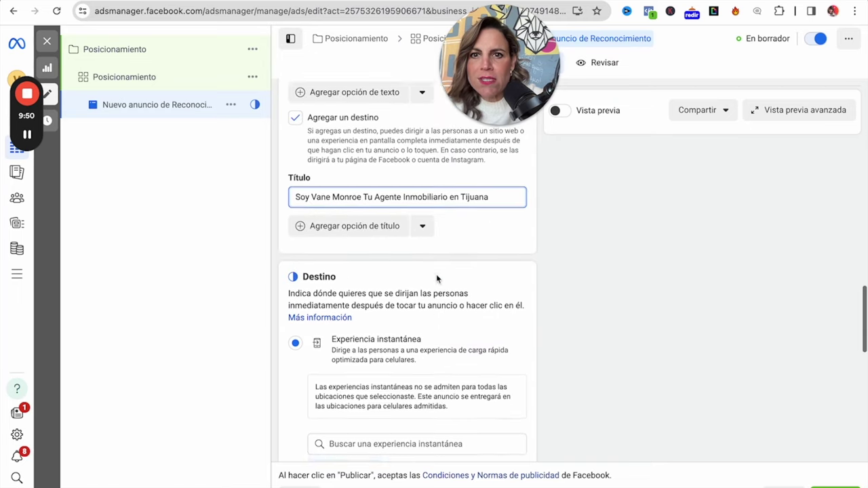
pyautogui.scroll(-1, 436, 274)
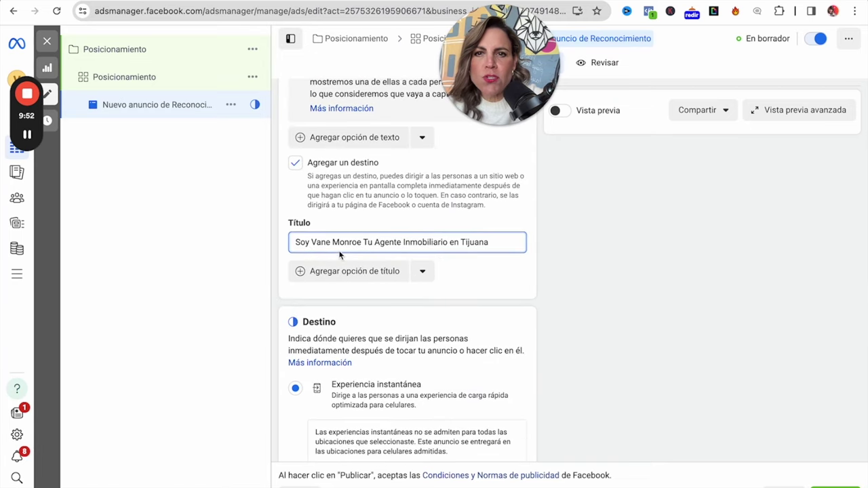
pyautogui.scroll(-5, 437, 291)
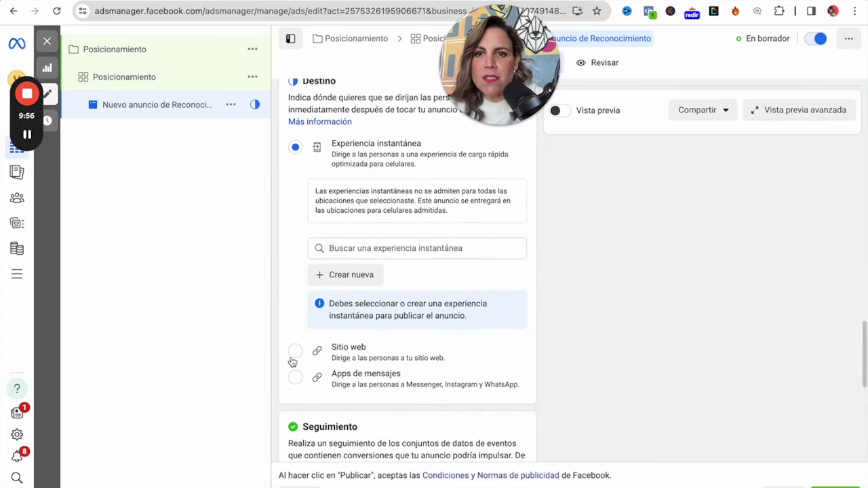
# Choose the website destination and look up the monroe-realestate.com address in a new tab.
pyautogui.click(295, 351)
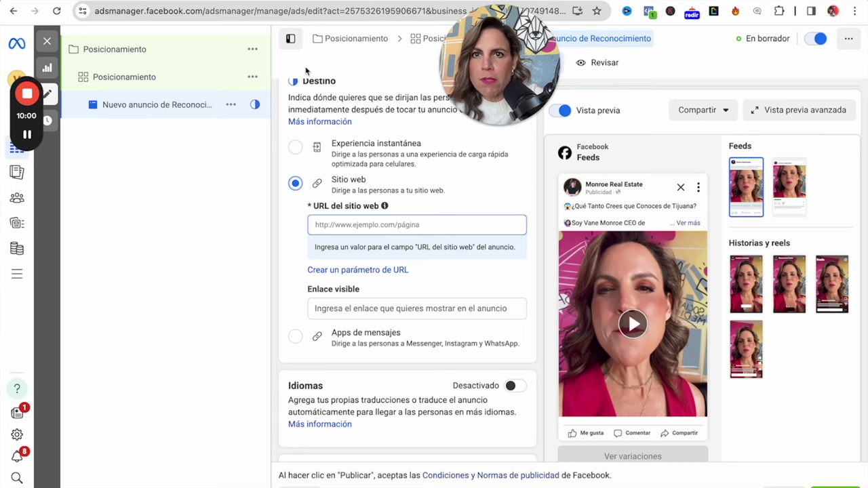
pyautogui.press('super+t')
pyautogui.write('mon')
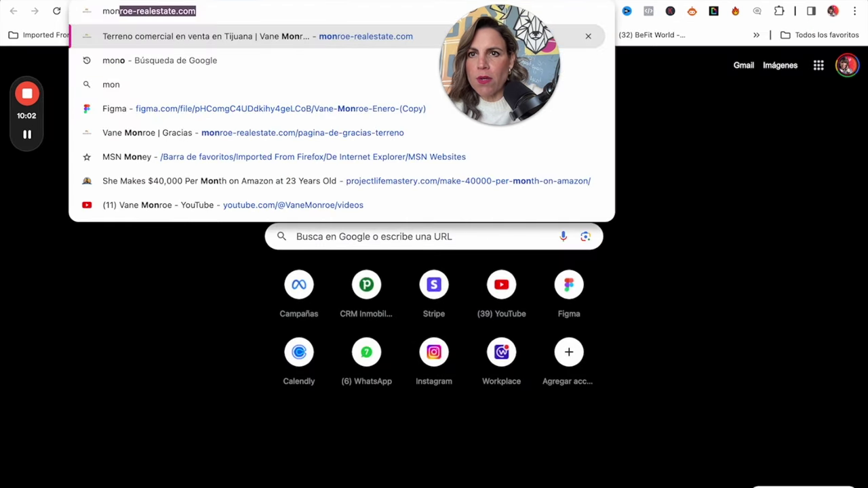
pyautogui.press('Return')
pyautogui.click(211, 14)
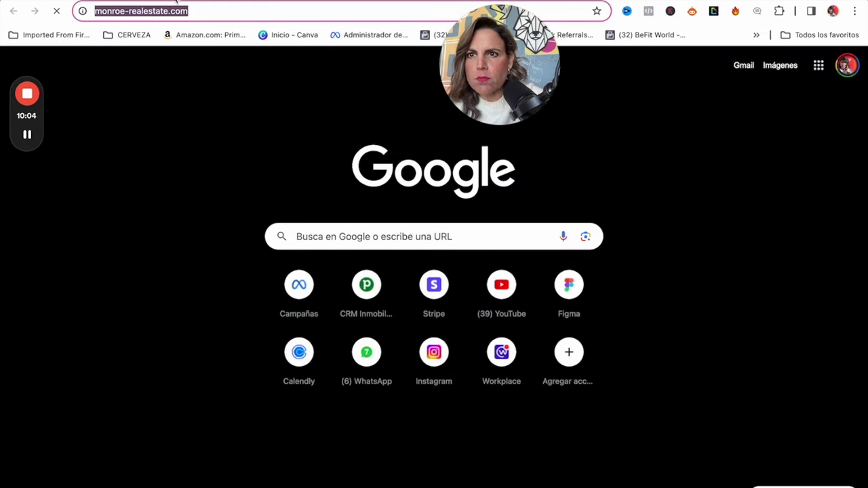
pyautogui.press('super+w')
pyautogui.scroll(-5, 453, 332)
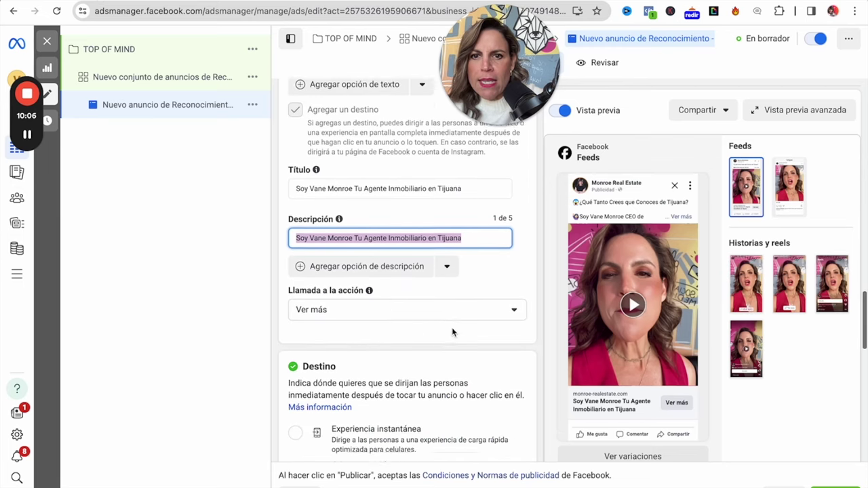
pyautogui.scroll(-3, 453, 332)
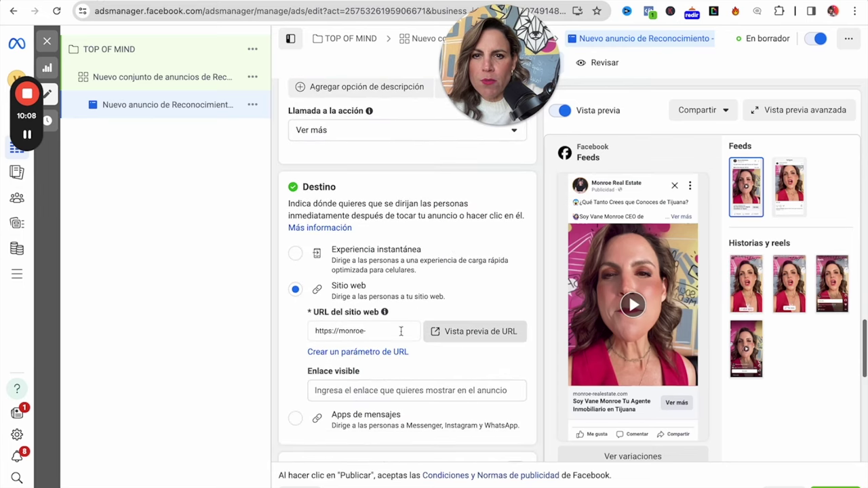
pyautogui.click(374, 332)
pyautogui.hotkey('ctrl', 'Tab')
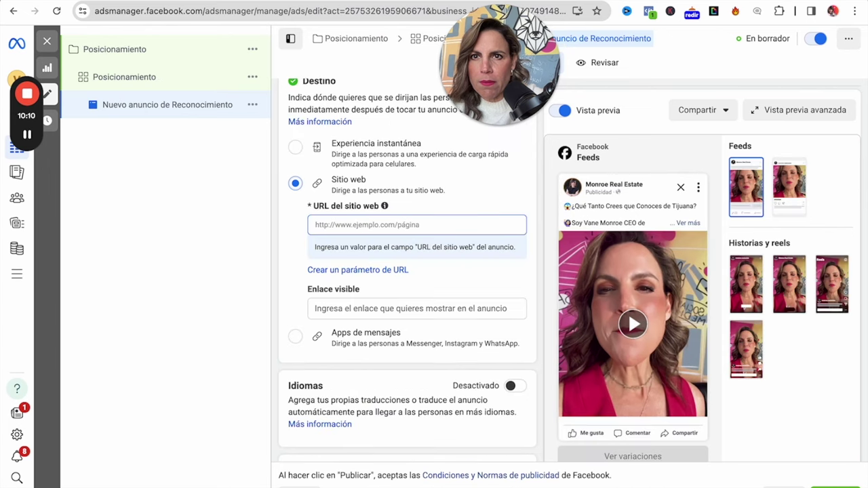
pyautogui.click(335, 226)
pyautogui.write('https://monroe-realestate.com/')
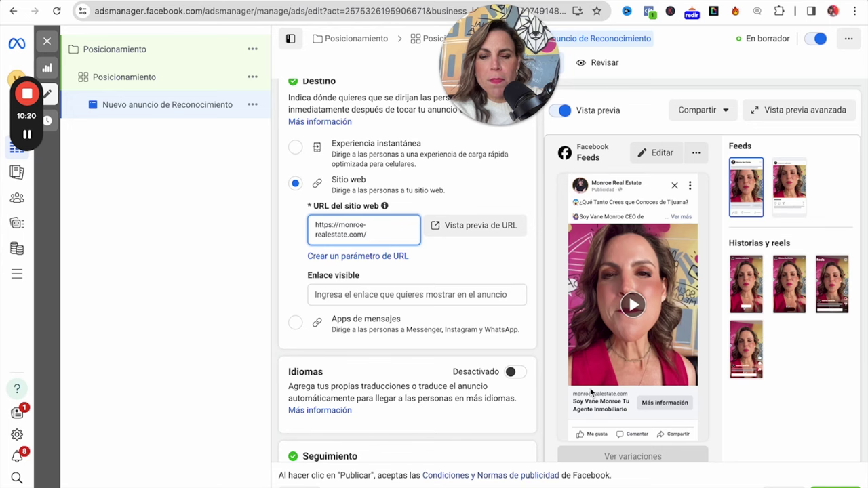
pyautogui.scroll(5, 438, 305)
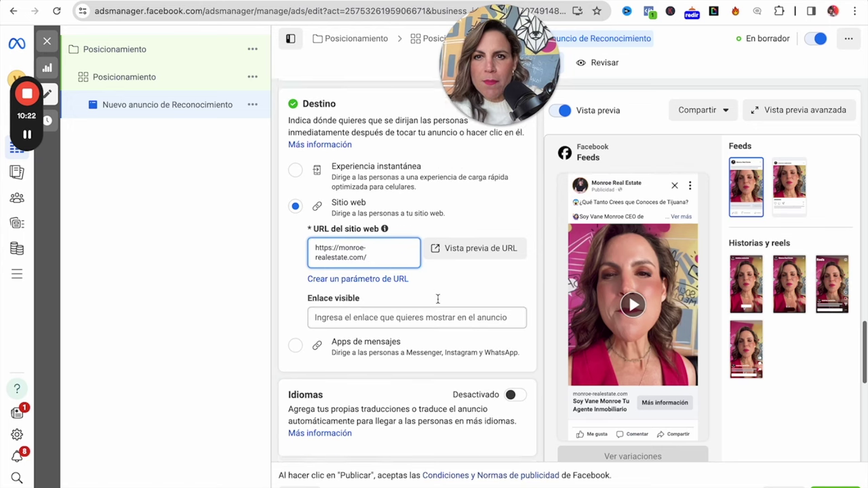
pyautogui.click(296, 229)
pyautogui.press('ctrl+super+space')
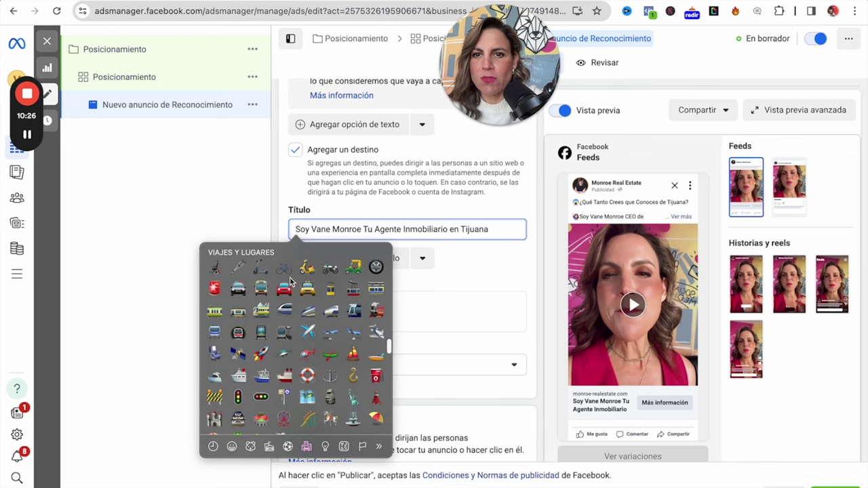
pyautogui.scroll(5, 301, 286)
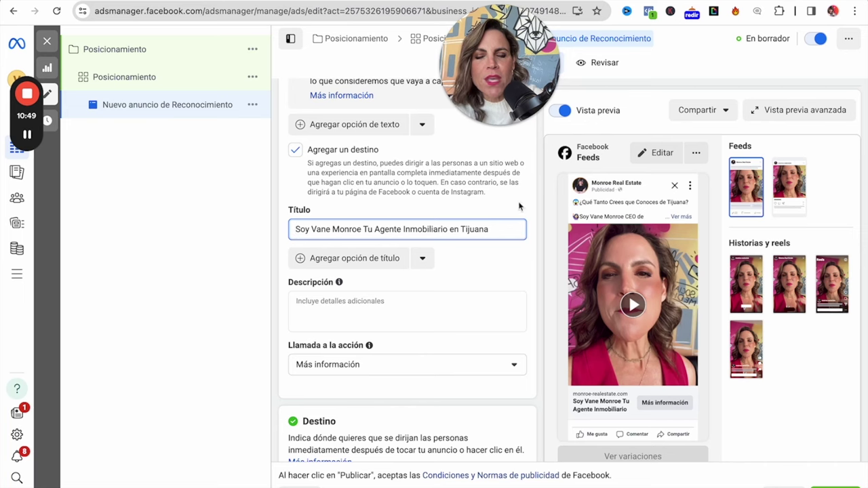
pyautogui.scroll(-5, 466, 326)
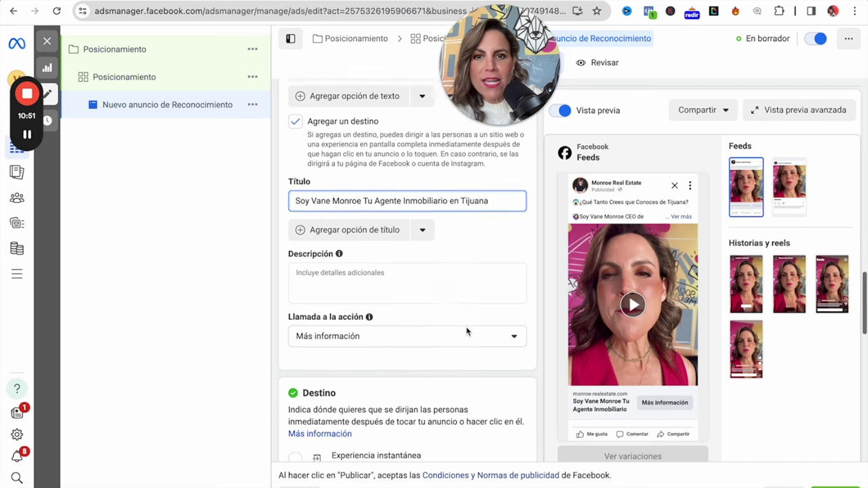
pyautogui.scroll(-10, 466, 326)
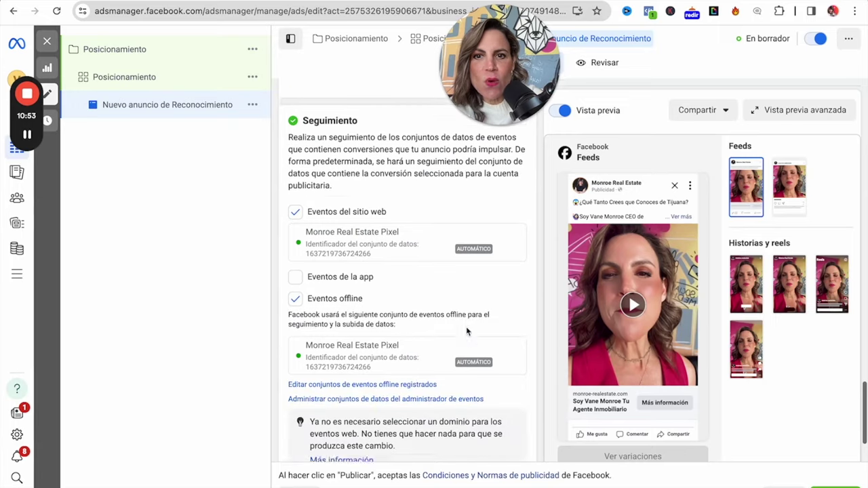
pyautogui.scroll(15, 465, 326)
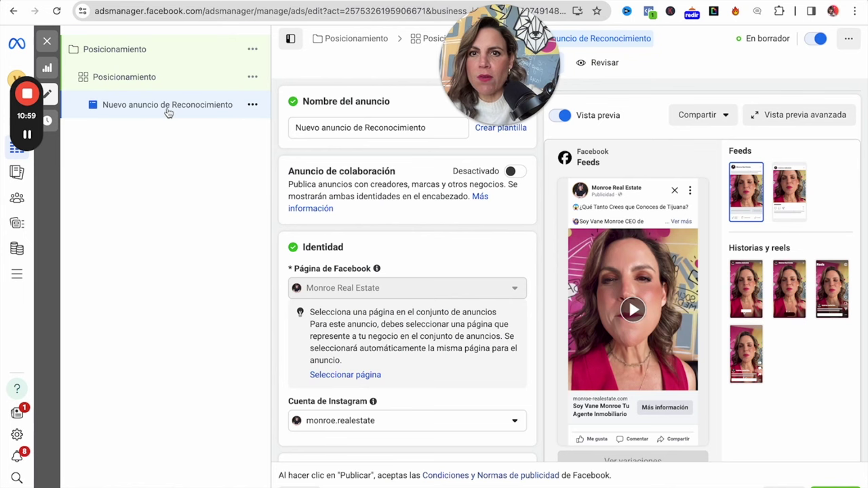
# Rename the ad from 'Nuevo anuncio de Reconocimiento' to 'Pos-QuienEsVane'.
pyautogui.click(431, 131)
pyautogui.press('super+a')
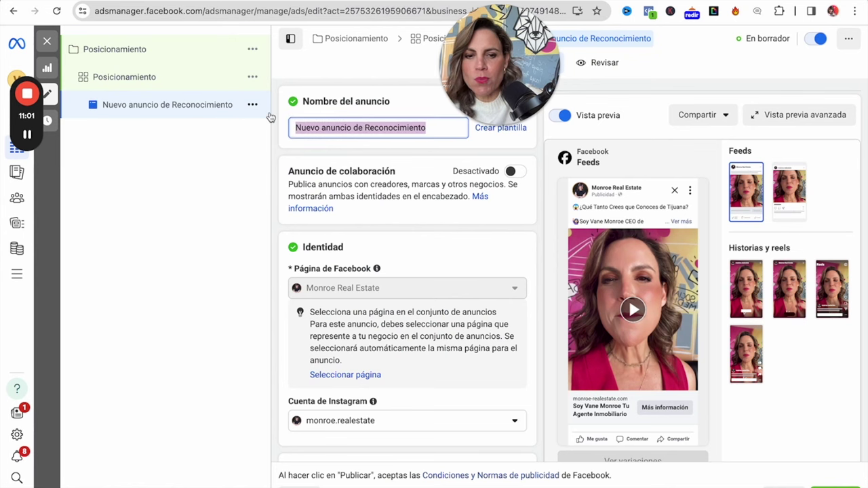
pyautogui.write('Pos-')
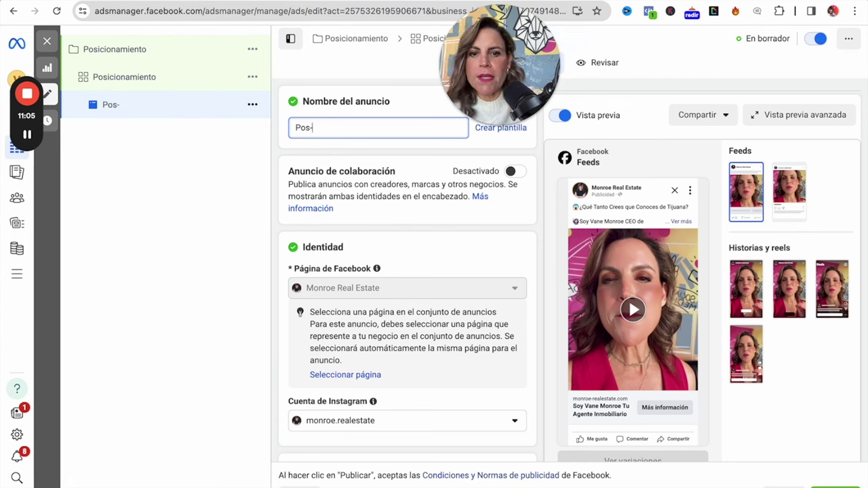
pyautogui.write('nEsVane')
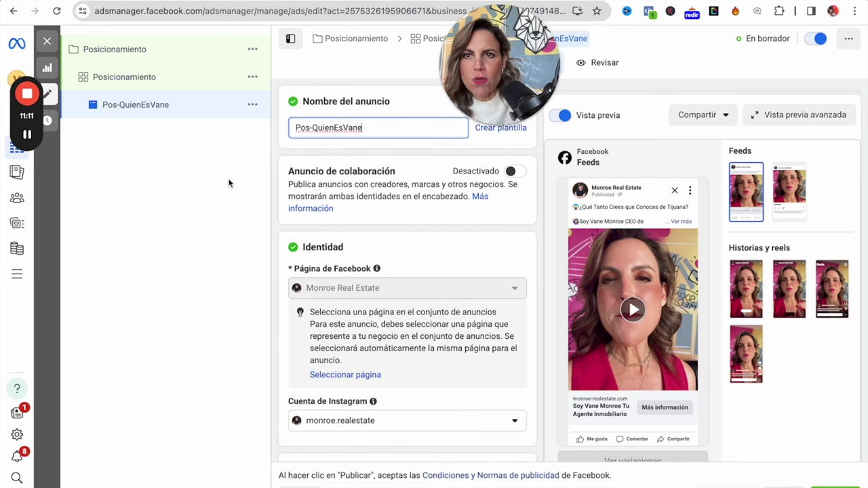
pyautogui.click(250, 106)
pyautogui.click(251, 106)
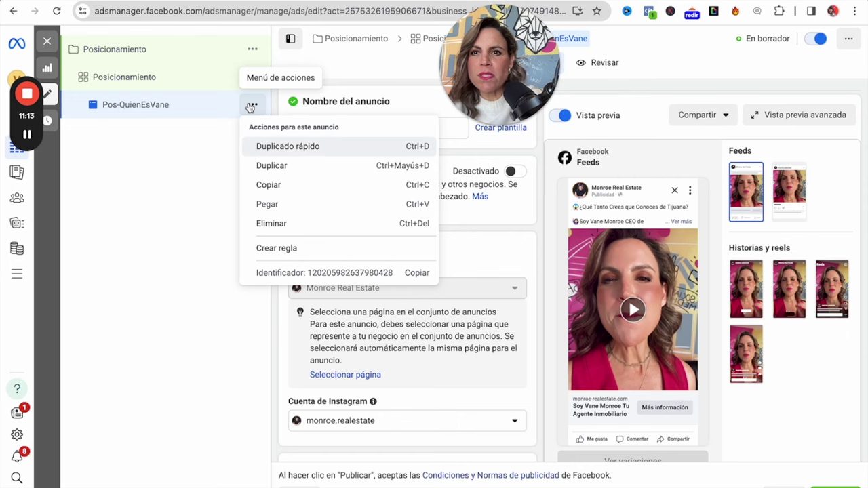
# Duplicate Pos-QuienEsVane with 2 copies and open the first 'Pos-QuienEsVane - Copia' ad.
pyautogui.click(270, 167)
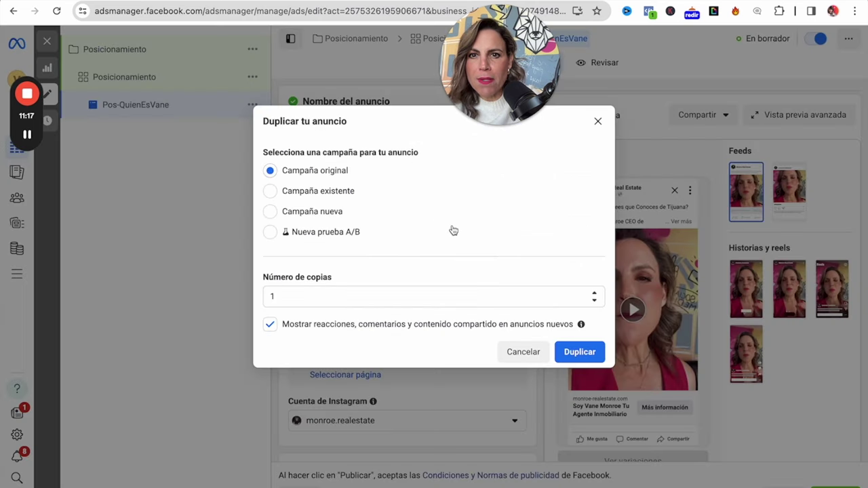
pyautogui.click(594, 299)
pyautogui.click(594, 293)
pyautogui.click(584, 352)
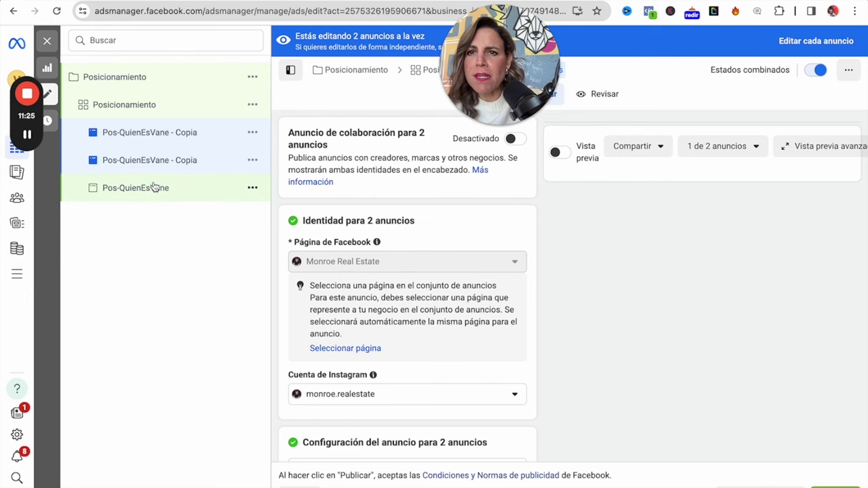
pyautogui.click(180, 134)
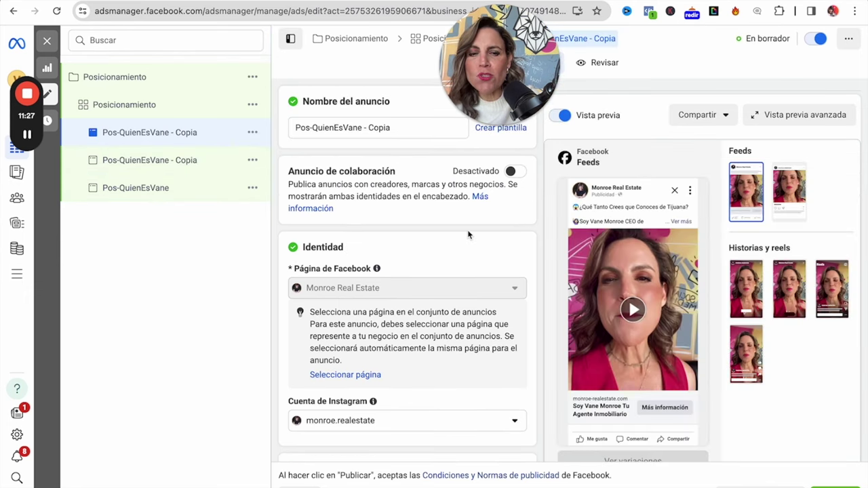
pyautogui.scroll(-5, 483, 296)
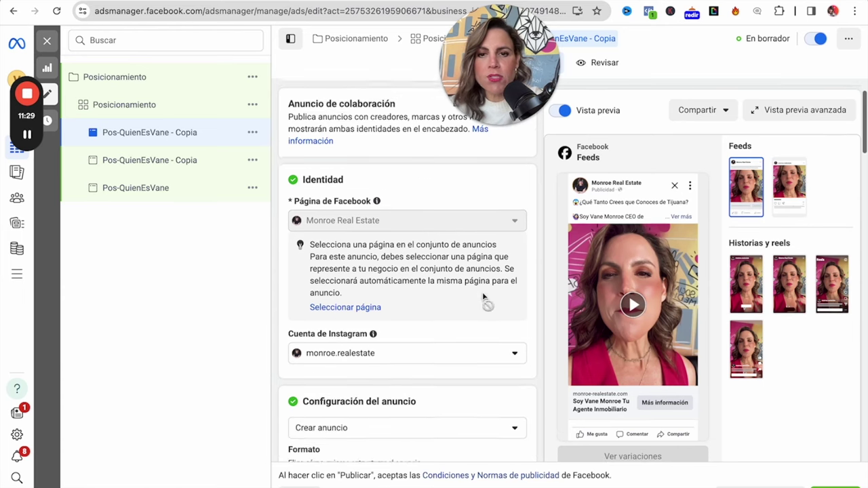
pyautogui.scroll(-3, 483, 297)
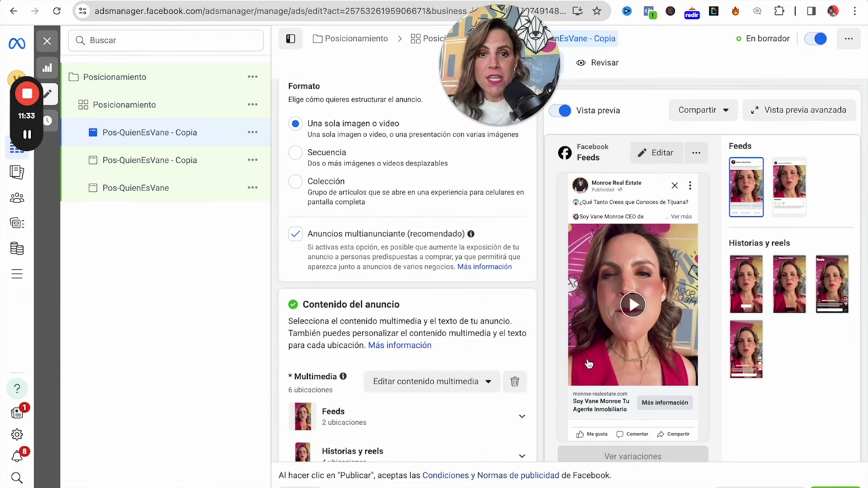
# Replace the copy's video with the 720×1280 Instagram video and proceed to cropping.
pyautogui.click(514, 382)
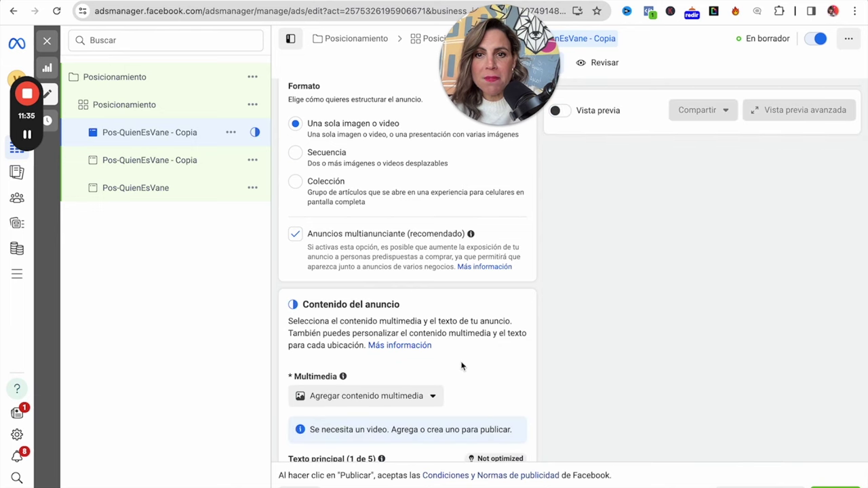
pyautogui.scroll(-1, 441, 366)
pyautogui.click(421, 365)
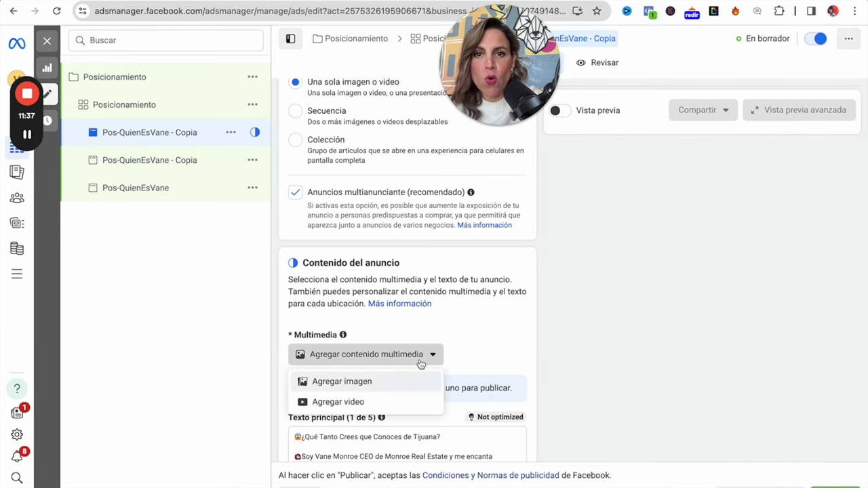
pyautogui.click(362, 402)
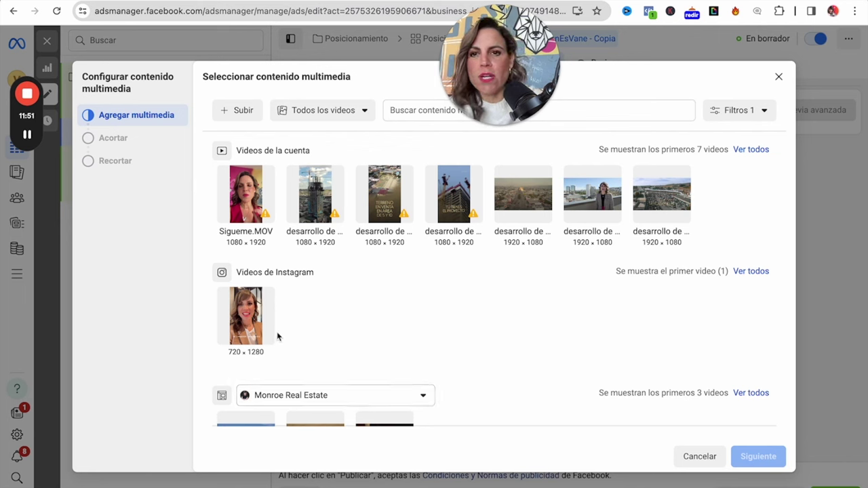
pyautogui.click(255, 328)
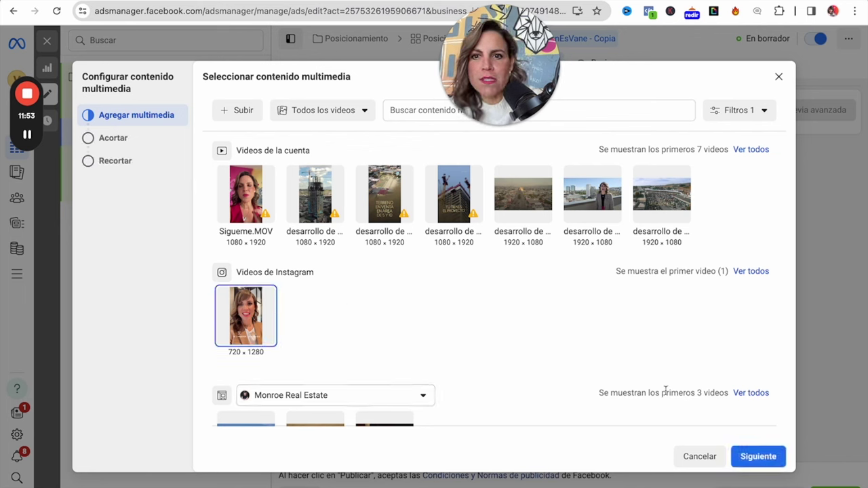
pyautogui.click(758, 456)
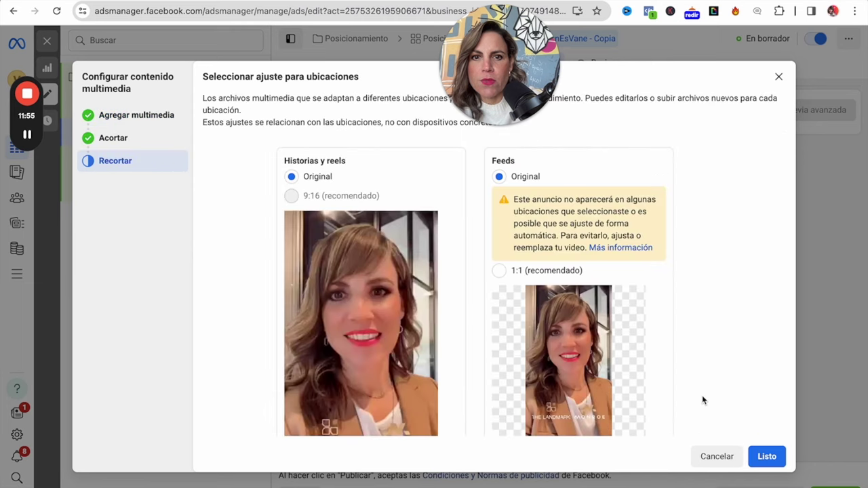